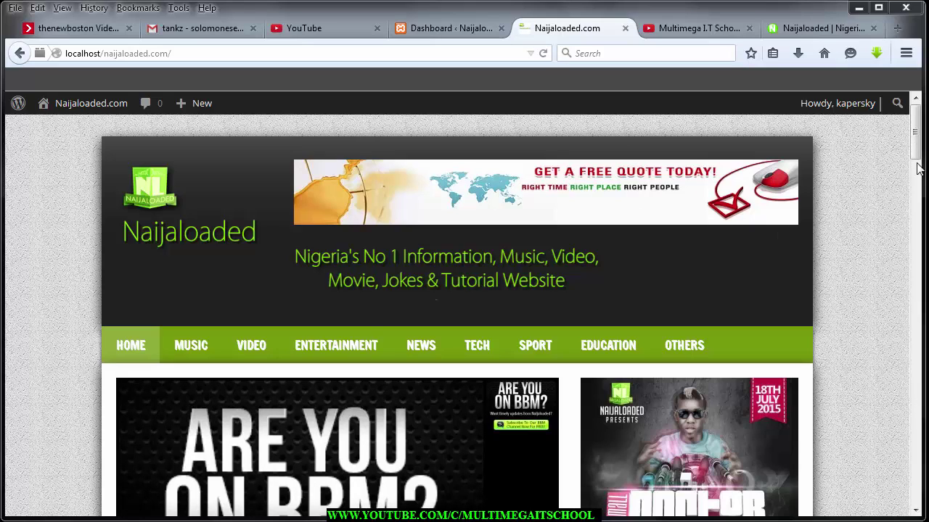
Review the local Naijaloaded homepage from the header down to the Music of the Week section and embedded video
{"action": "left_click_drag", "start_coordinate": [917, 185], "coordinate": [917, 162]}
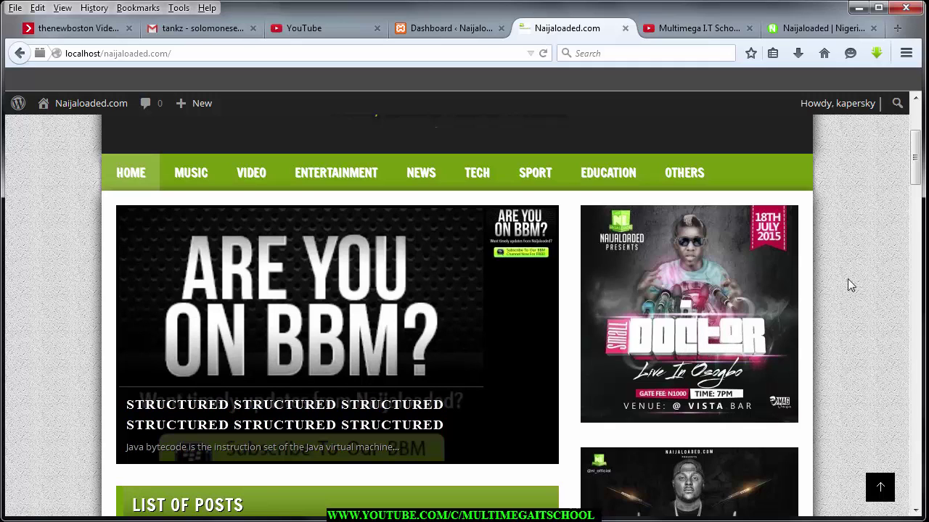
{"action": "left_click_drag", "start_coordinate": [919, 161], "coordinate": [916, 319]}
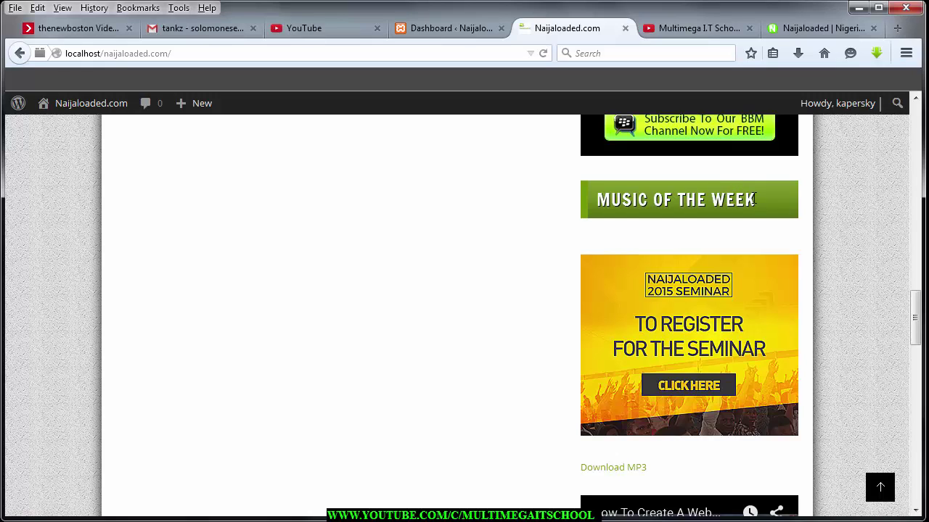
{"action": "left_click_drag", "start_coordinate": [753, 200], "coordinate": [632, 210]}
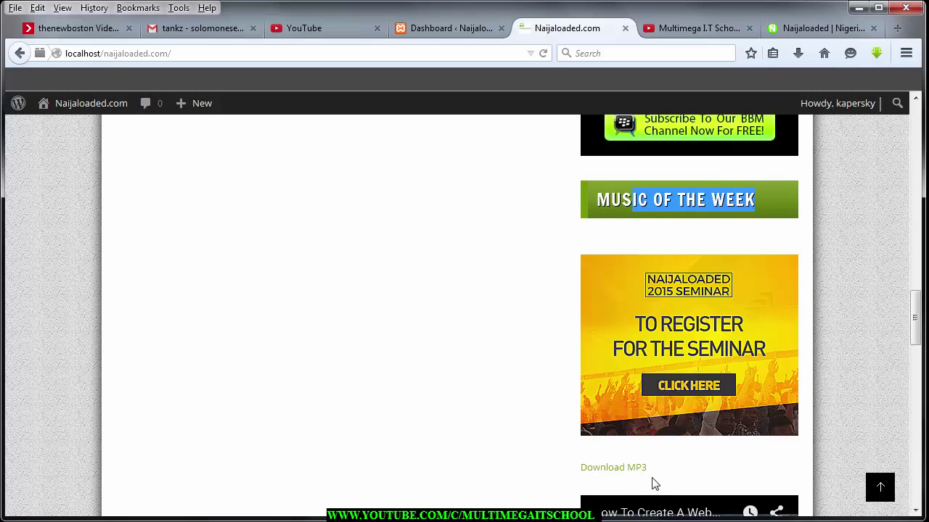
{"action": "left_click_drag", "start_coordinate": [662, 471], "coordinate": [627, 428]}
{"action": "left_click", "coordinate": [507, 411]}
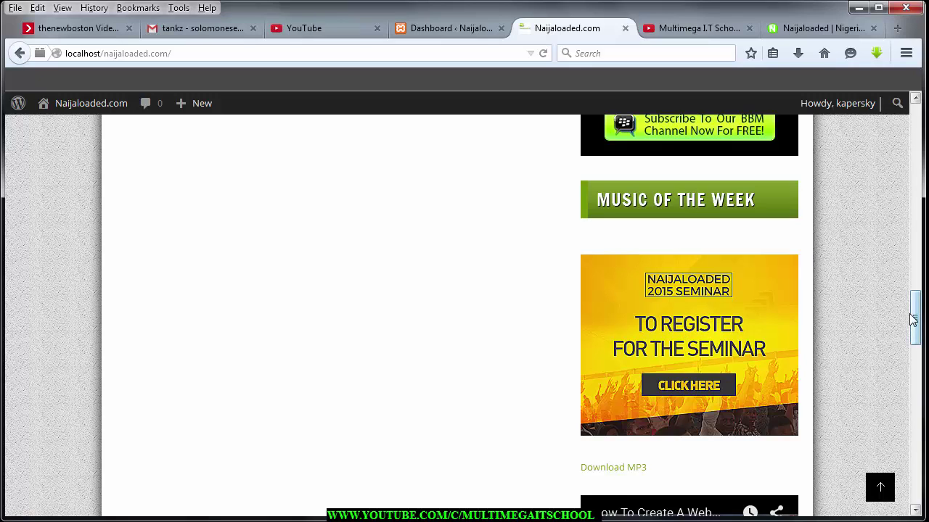
{"action": "left_click_drag", "start_coordinate": [914, 320], "coordinate": [914, 344]}
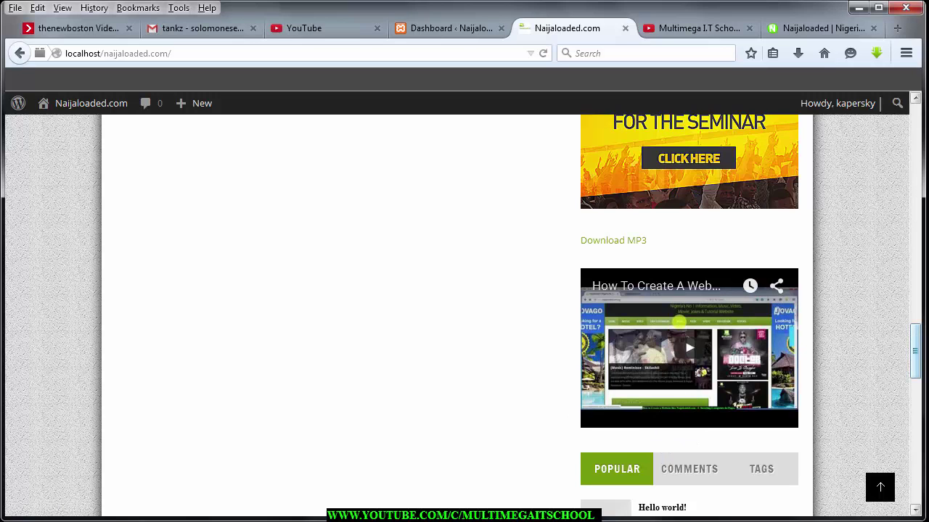
{"action": "left_click_drag", "start_coordinate": [915, 306], "coordinate": [916, 140]}
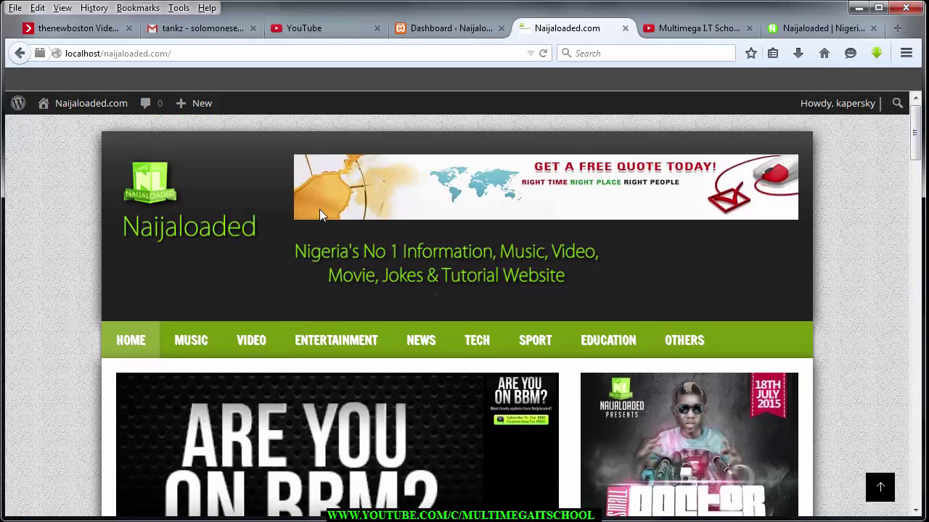
{"action": "scroll", "coordinate": [610, 199], "scroll_direction": "up", "scroll_amount": 3}
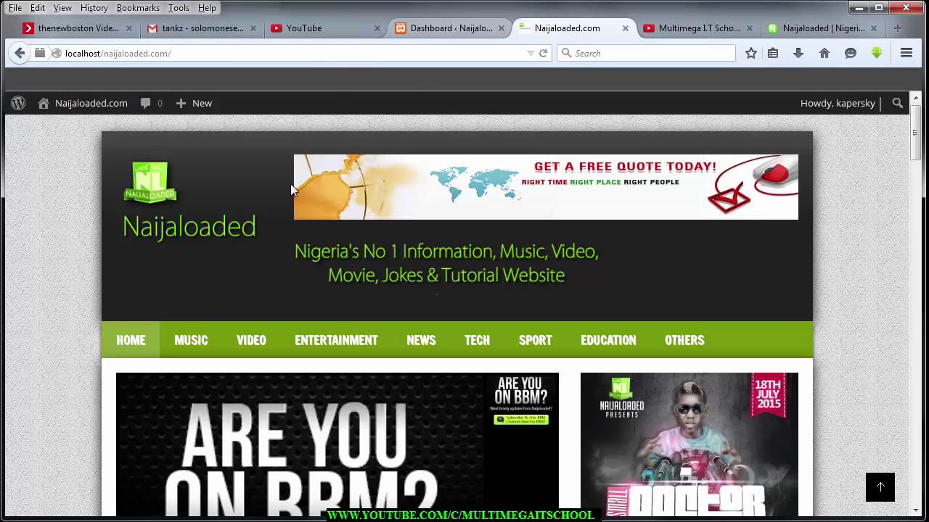
Switch to the WordPress dashboard and open the General settings of the MEGAMAG theme
{"action": "key", "text": "ctrl+shift+Tab"}
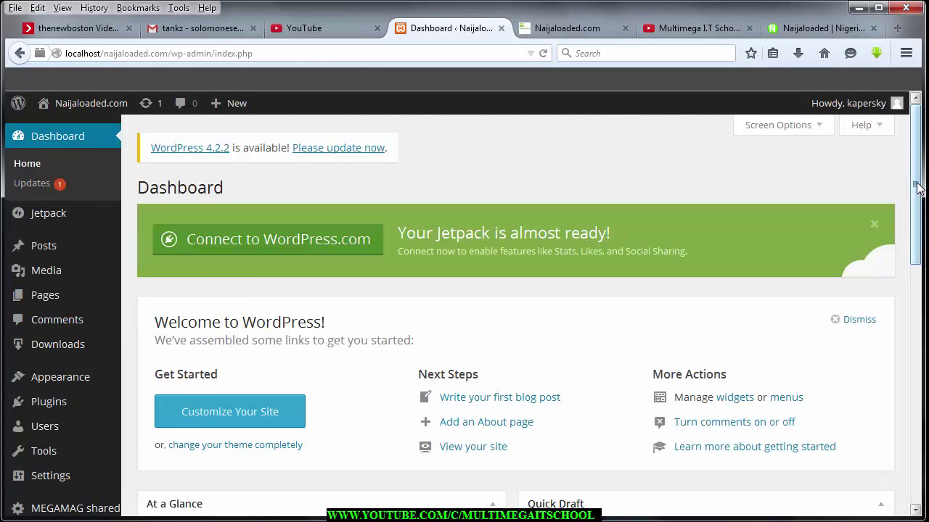
{"action": "left_click_drag", "start_coordinate": [918, 259], "coordinate": [917, 285]}
{"action": "scroll", "coordinate": [918, 286], "scroll_direction": "down", "scroll_amount": 5}
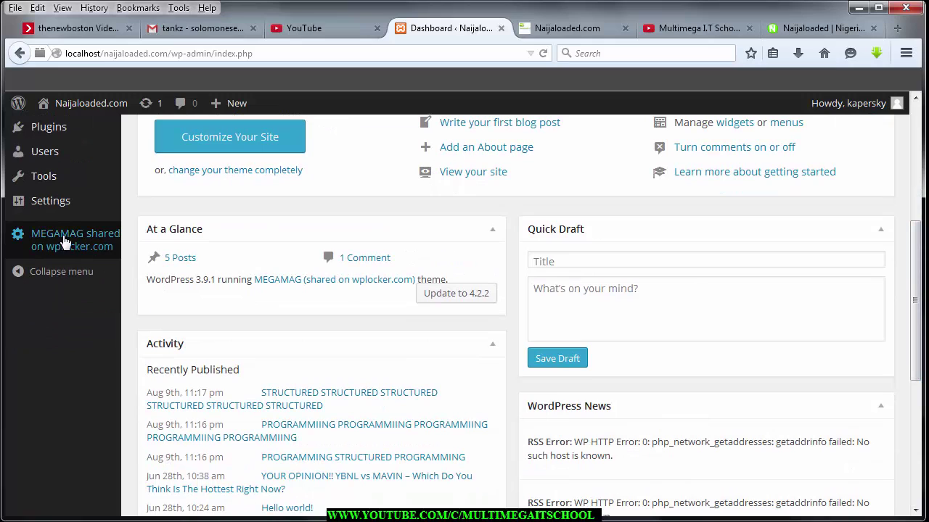
{"action": "mouse_move", "coordinate": [79, 243]}
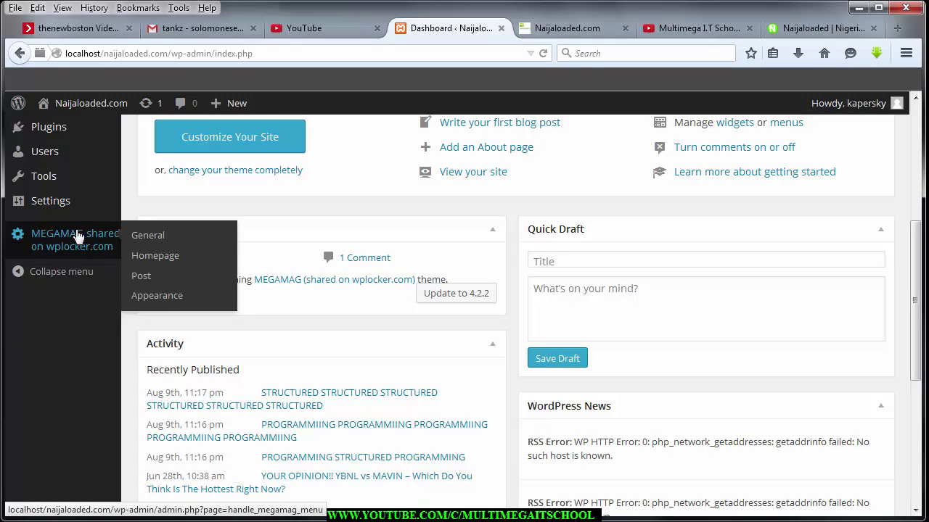
{"action": "left_click", "coordinate": [161, 239]}
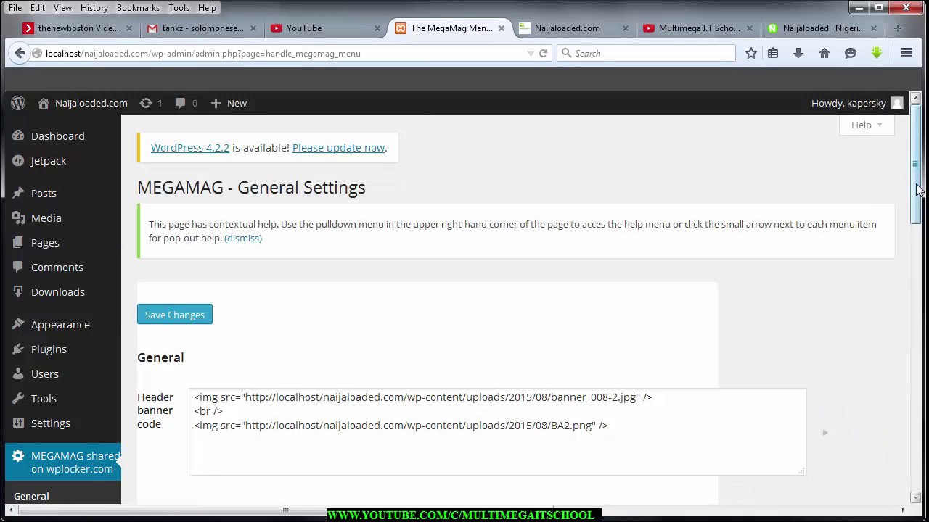
Locate the Favicon URL setting in the MEGAMAG general settings and inspect its address
{"action": "scroll", "coordinate": [916, 236], "scroll_direction": "down", "scroll_amount": 5}
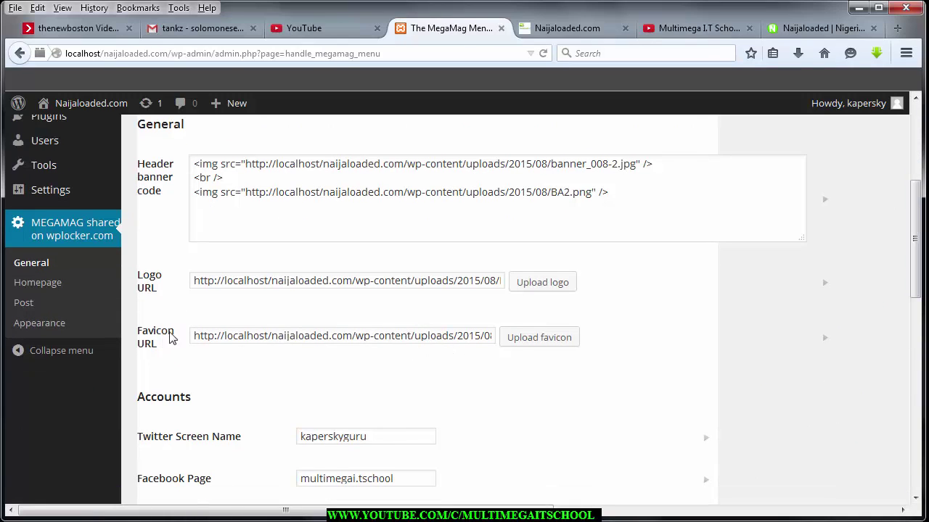
{"action": "left_click_drag", "start_coordinate": [174, 332], "coordinate": [149, 346]}
{"action": "left_click", "coordinate": [158, 349]}
{"action": "left_click_drag", "start_coordinate": [222, 336], "coordinate": [311, 336]}
{"action": "left_click_drag", "start_coordinate": [367, 349], "coordinate": [369, 346]}
{"action": "left_click", "coordinate": [484, 360]}
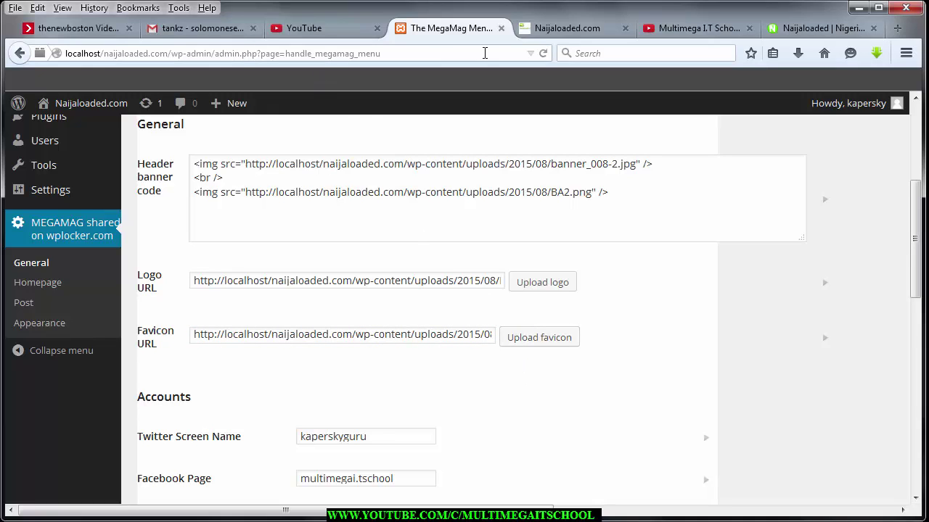
Load google.com in the browser tab that holds the Multimega I.T School YouTube channel
{"action": "left_click", "coordinate": [674, 26]}
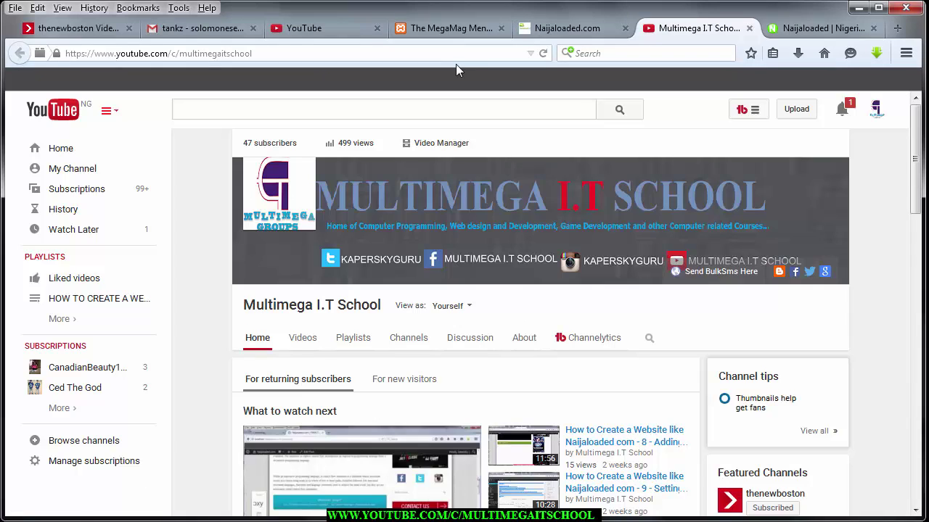
{"action": "left_click", "coordinate": [382, 53]}
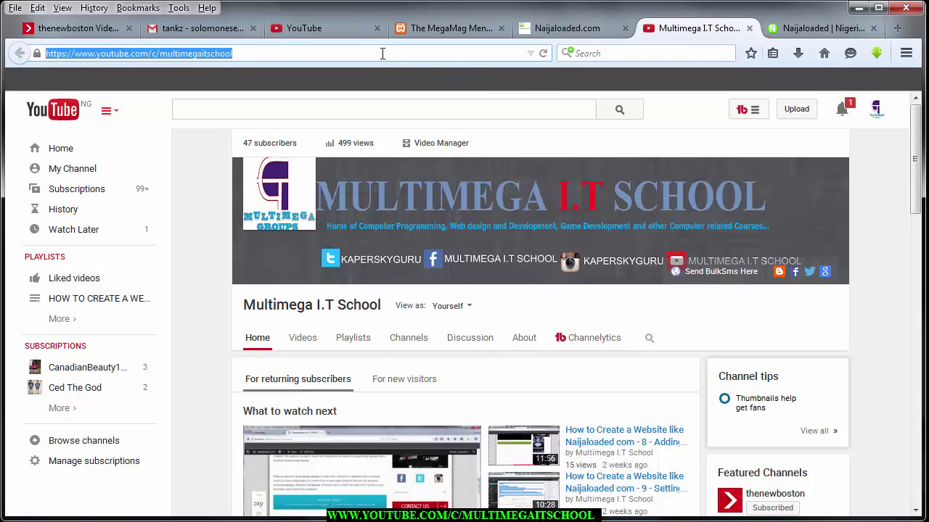
{"action": "type", "text": "g"}
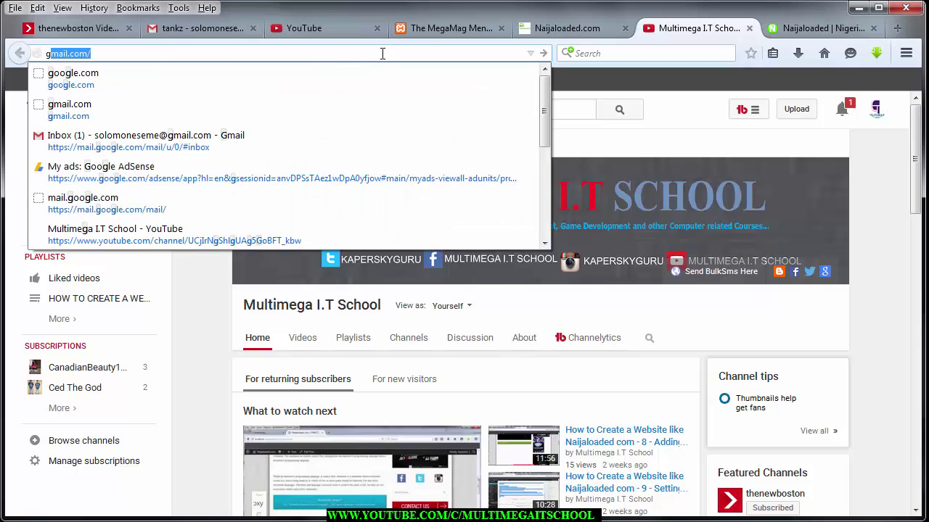
{"action": "type", "text": "oo"}
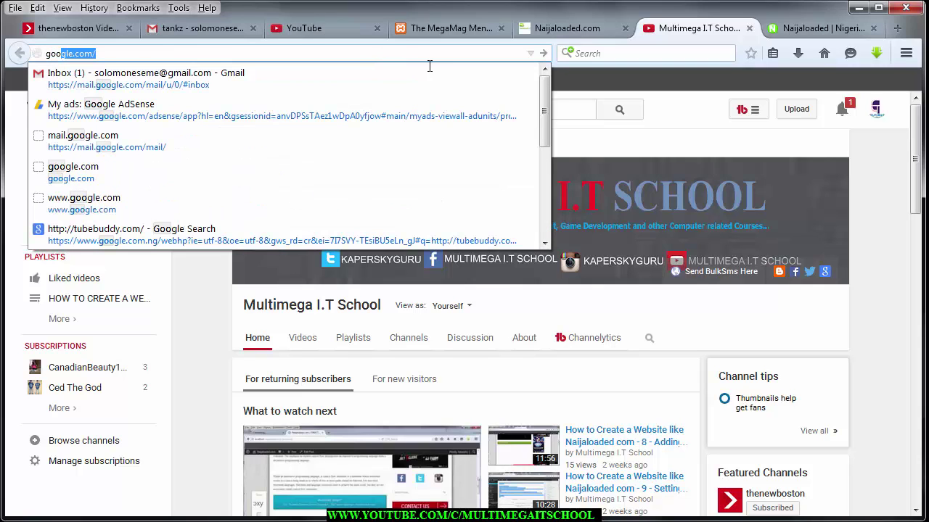
{"action": "left_click", "coordinate": [544, 53]}
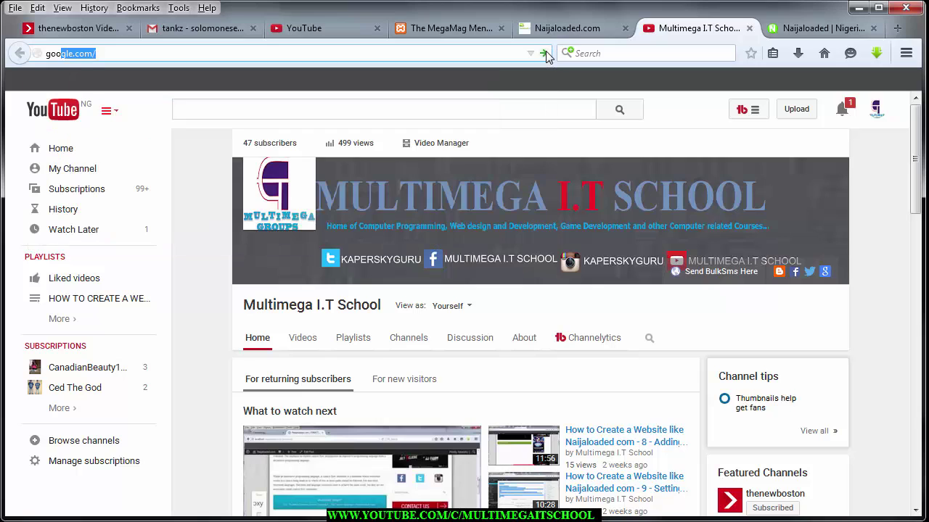
Check the end of the Favicon URL address in the MEGAMAG general settings
{"action": "left_click", "coordinate": [460, 30]}
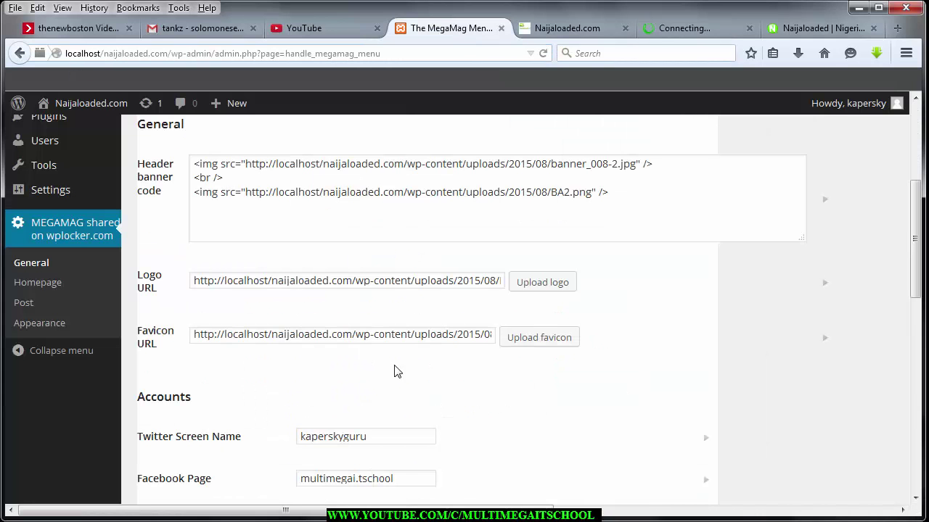
{"action": "left_click_drag", "start_coordinate": [397, 335], "coordinate": [500, 335]}
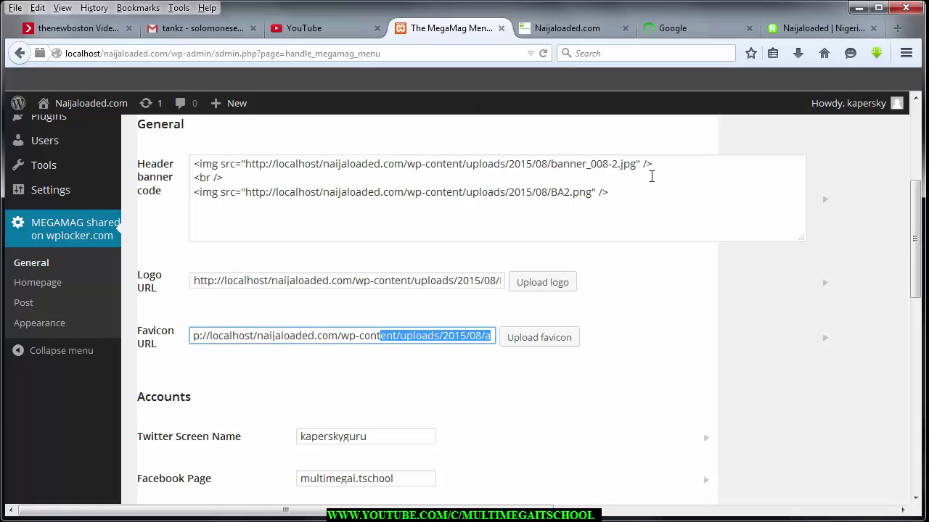
{"action": "left_click", "coordinate": [621, 316]}
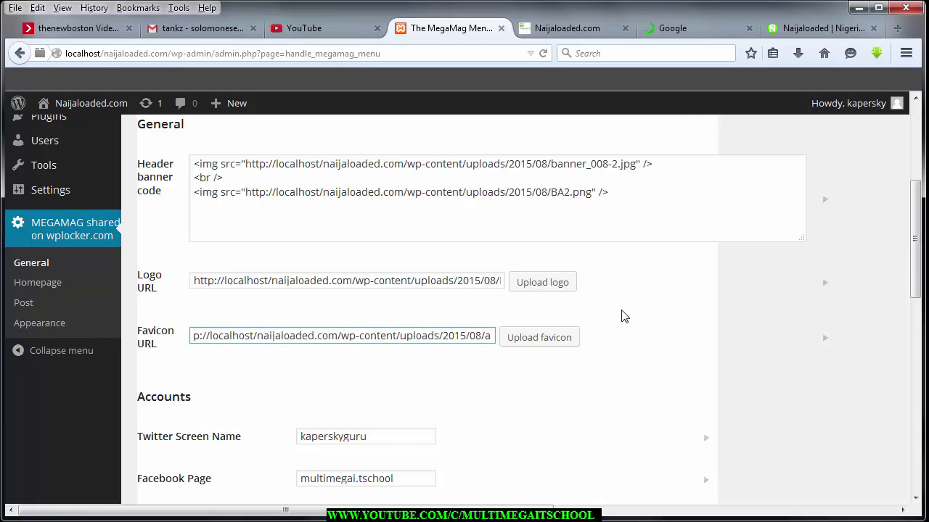
Search Google for "favicon generator" and open favicon-generator.org
{"action": "left_click", "coordinate": [678, 28]}
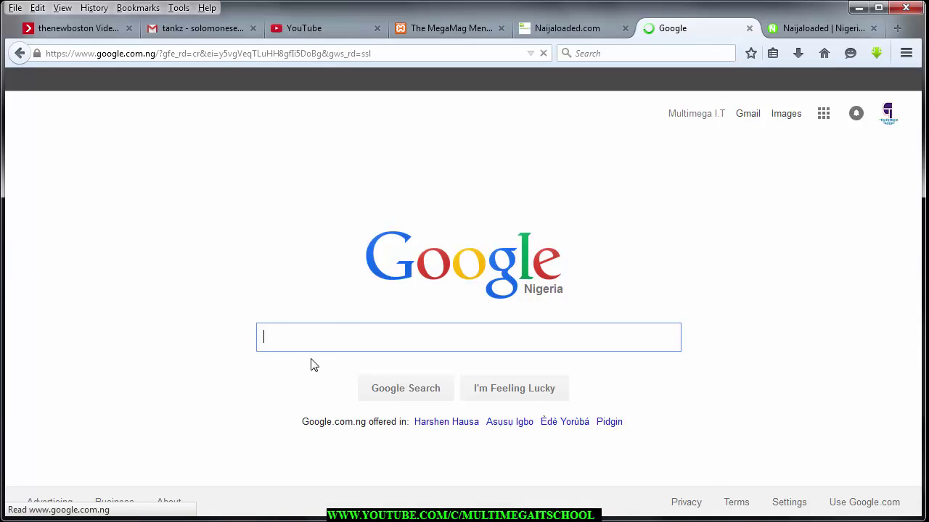
{"action": "type", "text": "favico"}
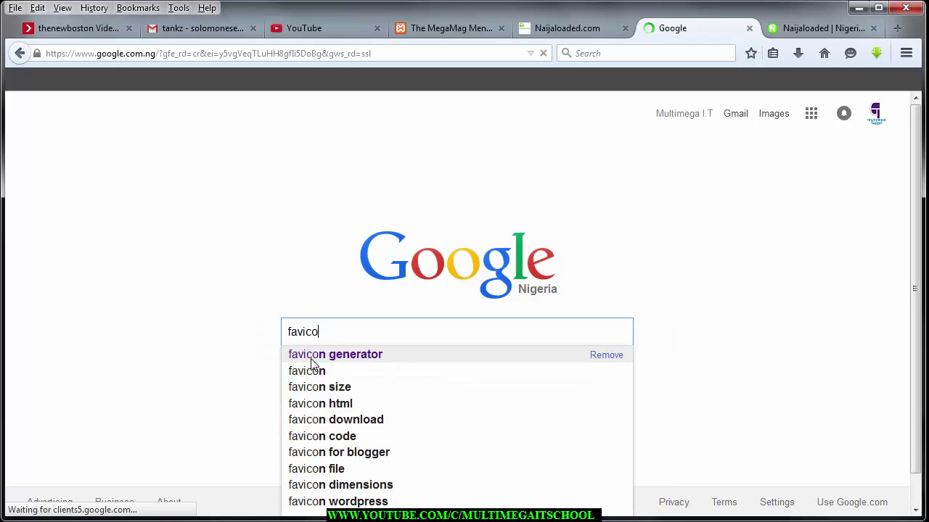
{"action": "type", "text": "n"}
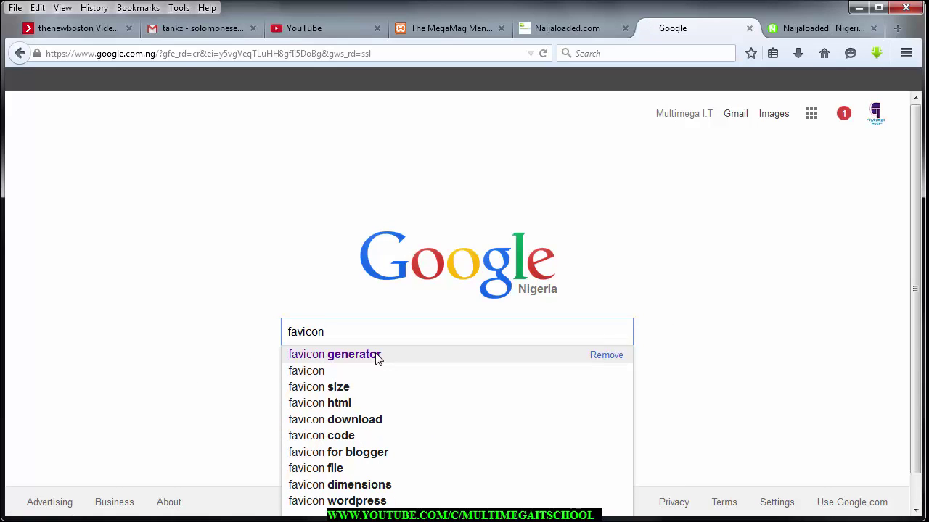
{"action": "left_click", "coordinate": [354, 354]}
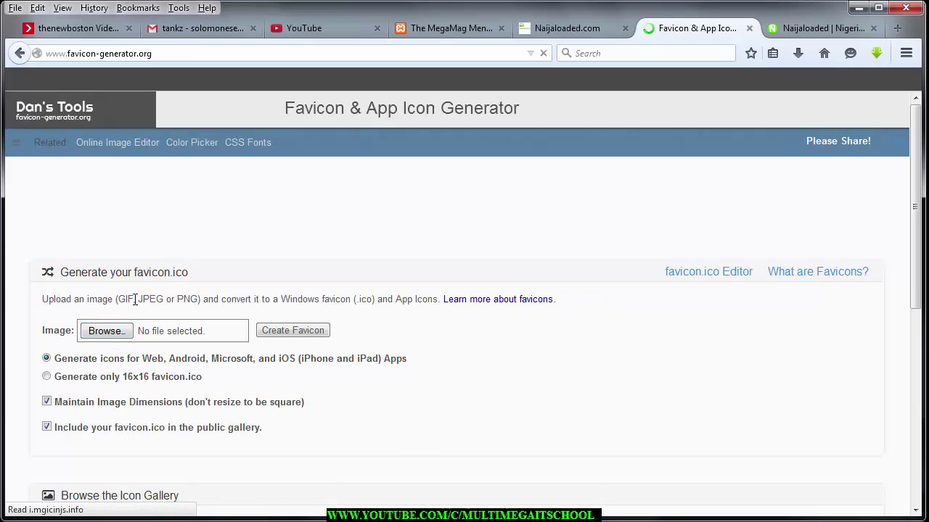
Check the accepted image formats and choose the Naijaloaded logo BiGVBIYCYAAGhSB.png as the favicon source image
{"action": "left_click_drag", "start_coordinate": [116, 300], "coordinate": [142, 299]}
{"action": "left_click_drag", "start_coordinate": [201, 299], "coordinate": [177, 298]}
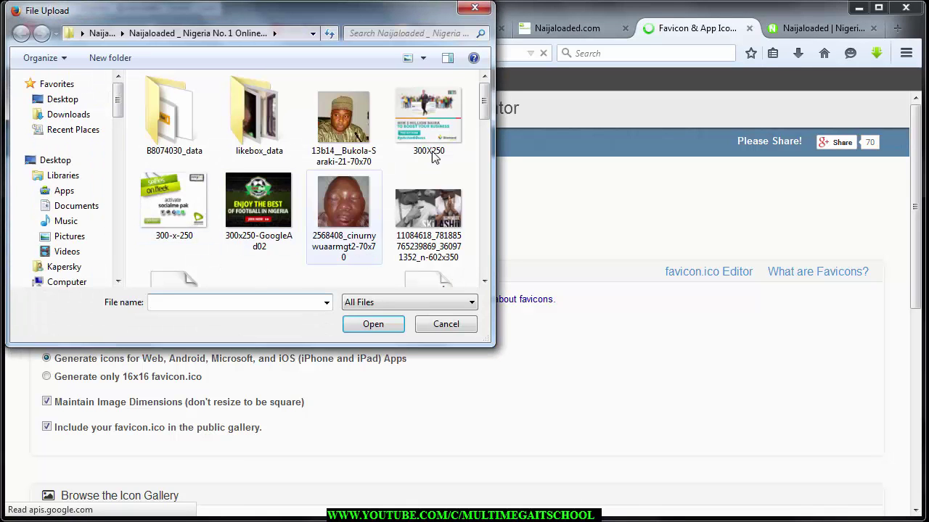
{"action": "scroll", "coordinate": [490, 134], "scroll_direction": "down", "scroll_amount": 3}
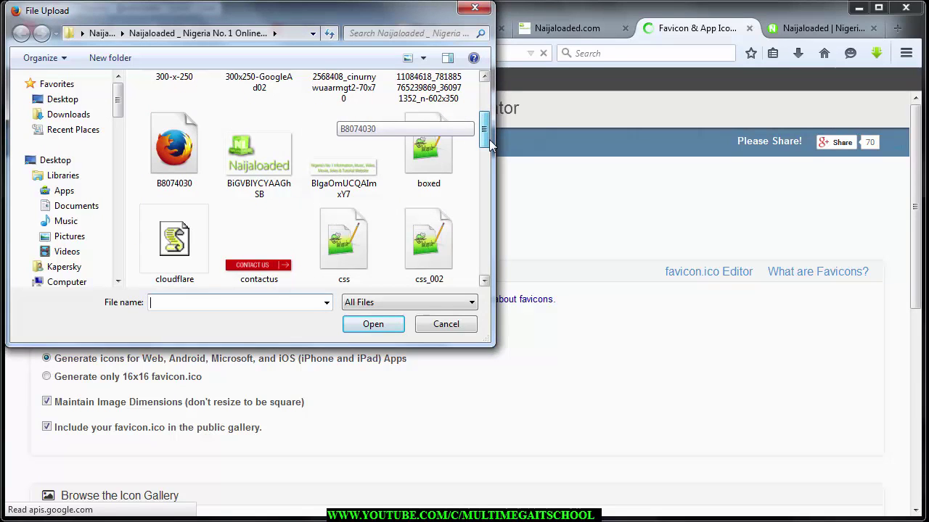
{"action": "scroll", "coordinate": [490, 145], "scroll_direction": "down", "scroll_amount": 2}
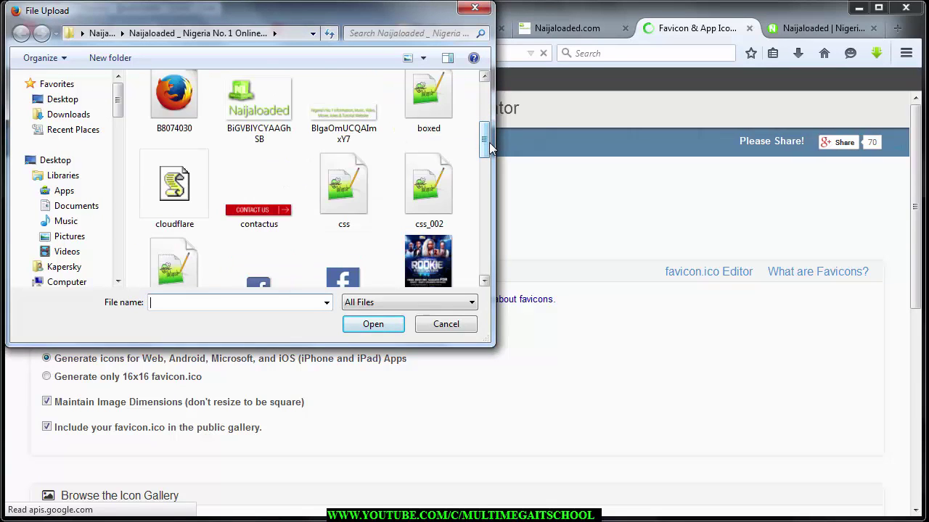
{"action": "scroll", "coordinate": [487, 140], "scroll_direction": "up", "scroll_amount": 1}
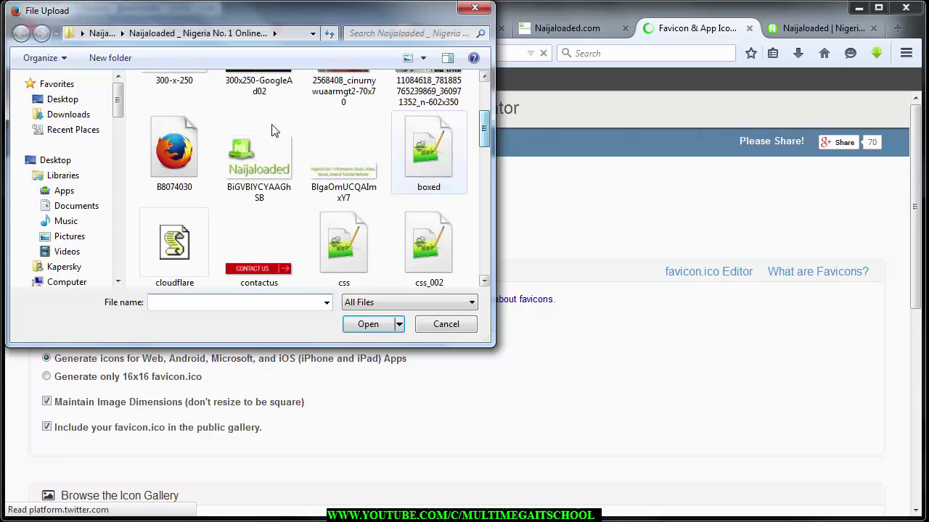
{"action": "left_click", "coordinate": [252, 170]}
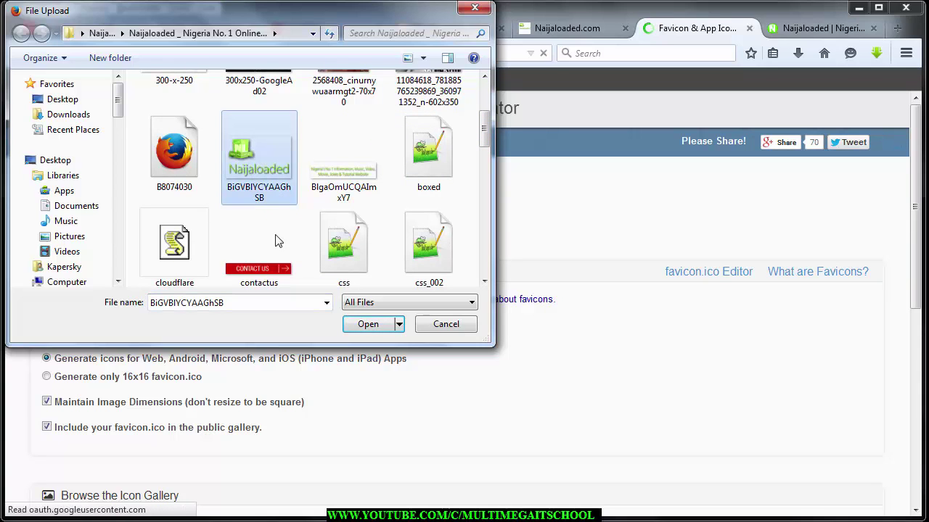
{"action": "left_click", "coordinate": [366, 325]}
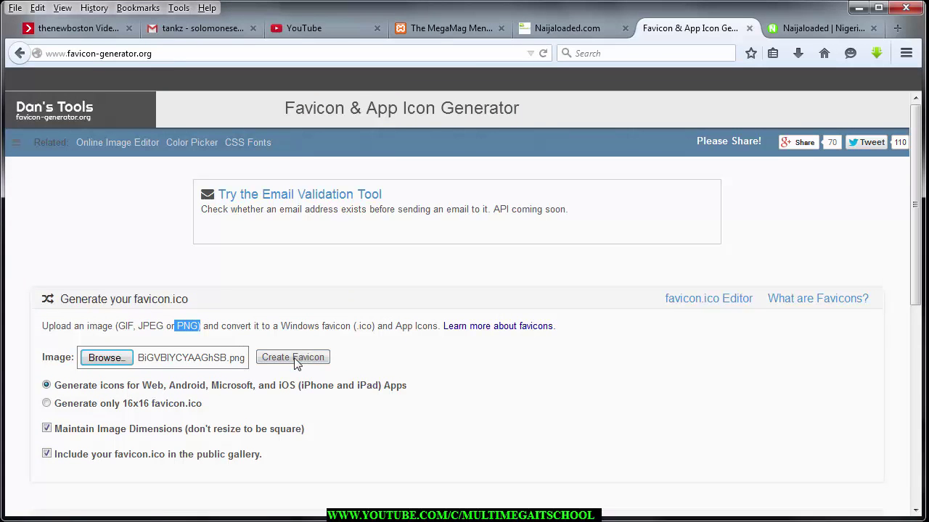
Create the favicon from the chosen logo and save the generated zip archive, checking it in the recent downloads
{"action": "left_click", "coordinate": [303, 358]}
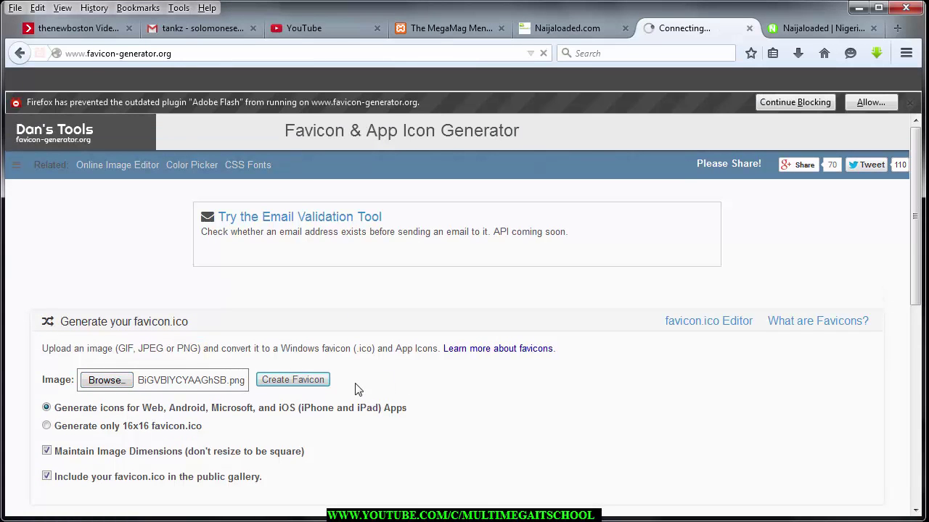
{"action": "left_click", "coordinate": [294, 381]}
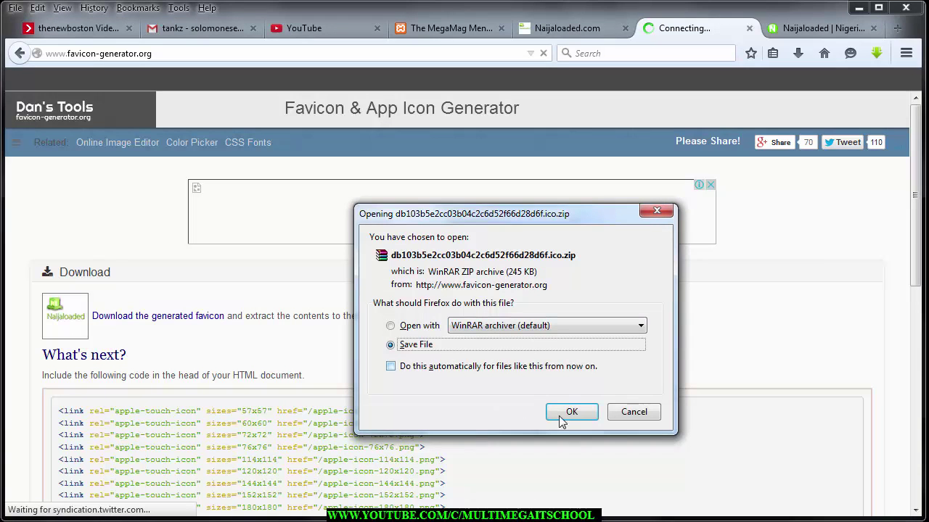
{"action": "left_click", "coordinate": [569, 412]}
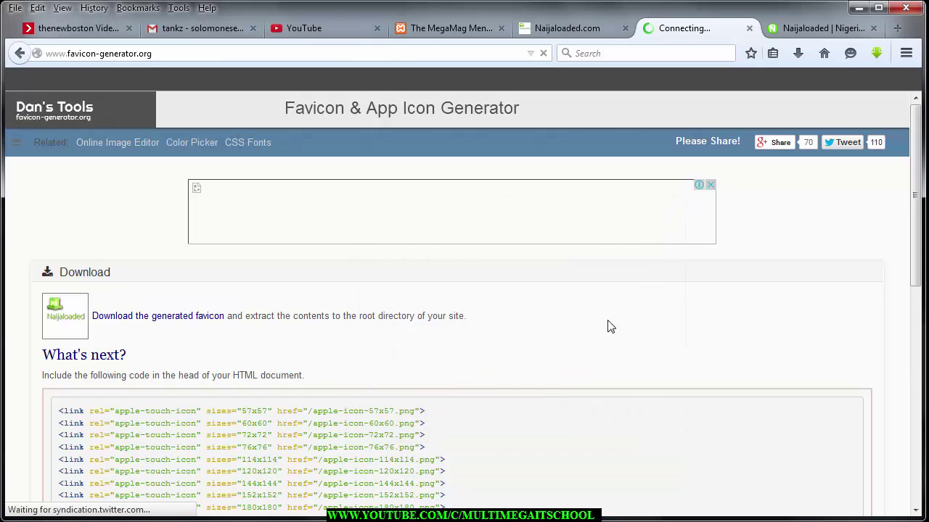
{"action": "left_click", "coordinate": [798, 54]}
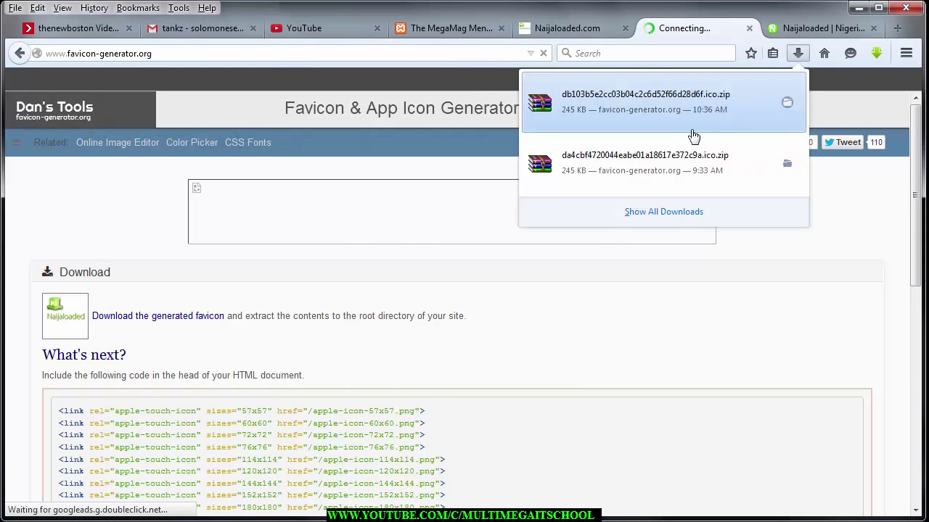
Open the download folder of the earlier favicon archive and check the icon image in the extracted da4cbf4720044eabe01a18617e372c9a.ico folder's New Folder
{"action": "left_click", "coordinate": [786, 165]}
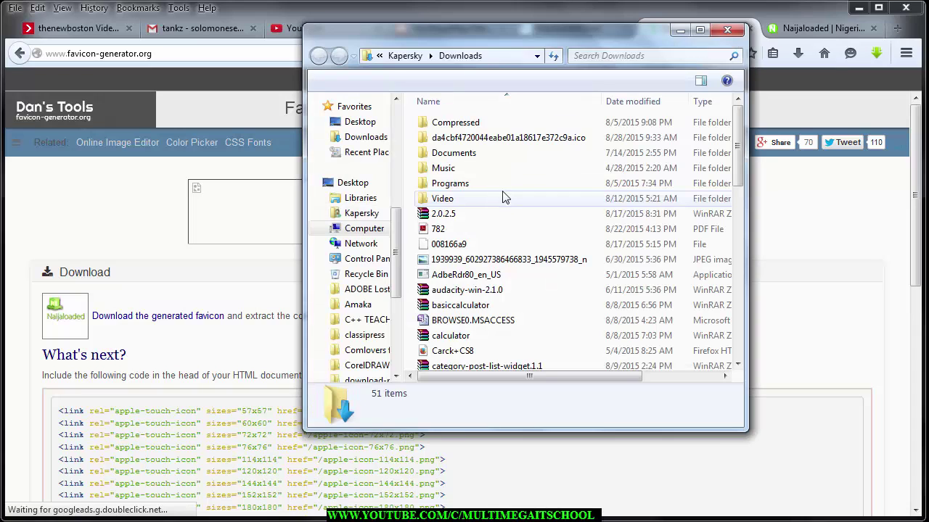
{"action": "double_click", "coordinate": [507, 145]}
{"action": "left_click", "coordinate": [488, 132]}
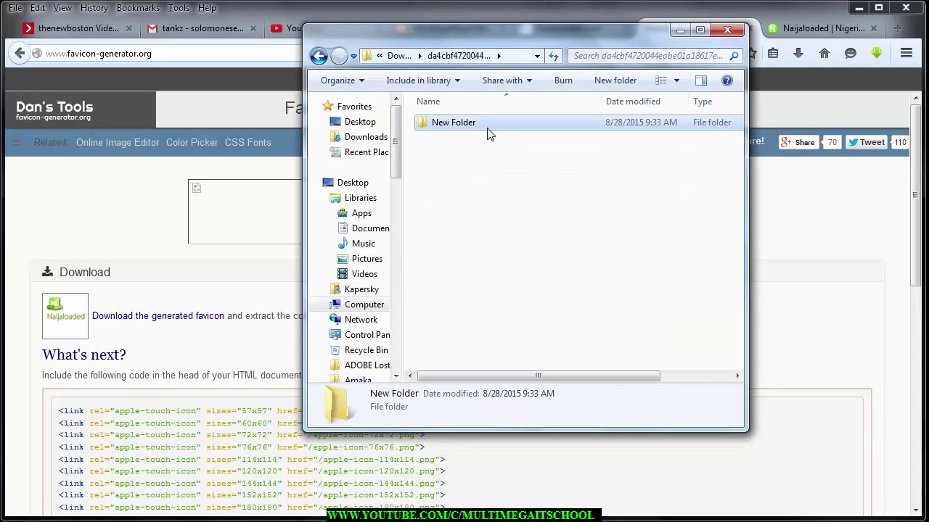
{"action": "double_click", "coordinate": [488, 125]}
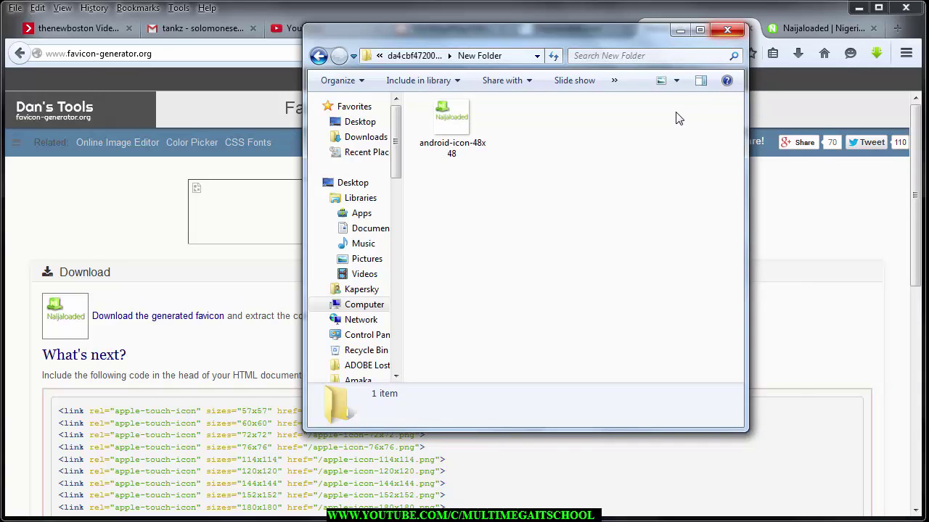
{"action": "left_click", "coordinate": [727, 30]}
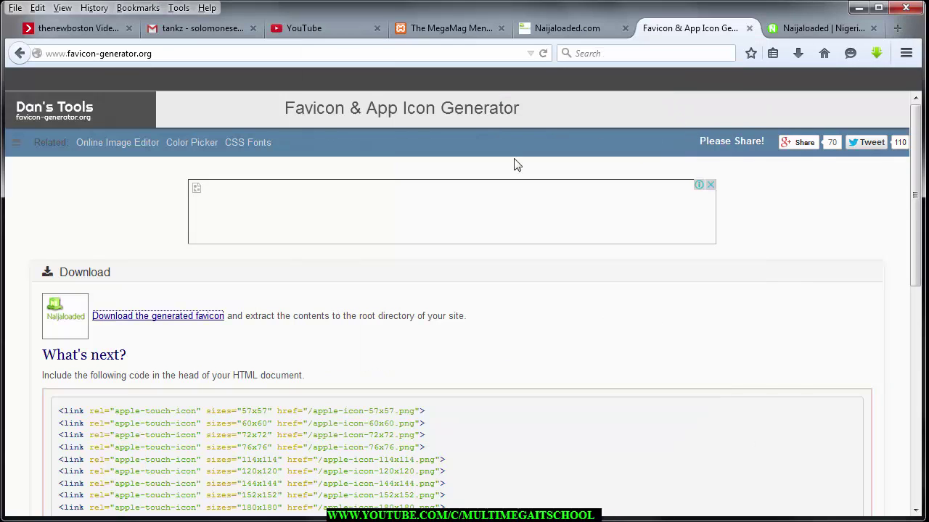
Return to the MEGAMAG general settings and upload the android-icon-48x48 image from the computer for the favicon
{"action": "left_click", "coordinate": [543, 30]}
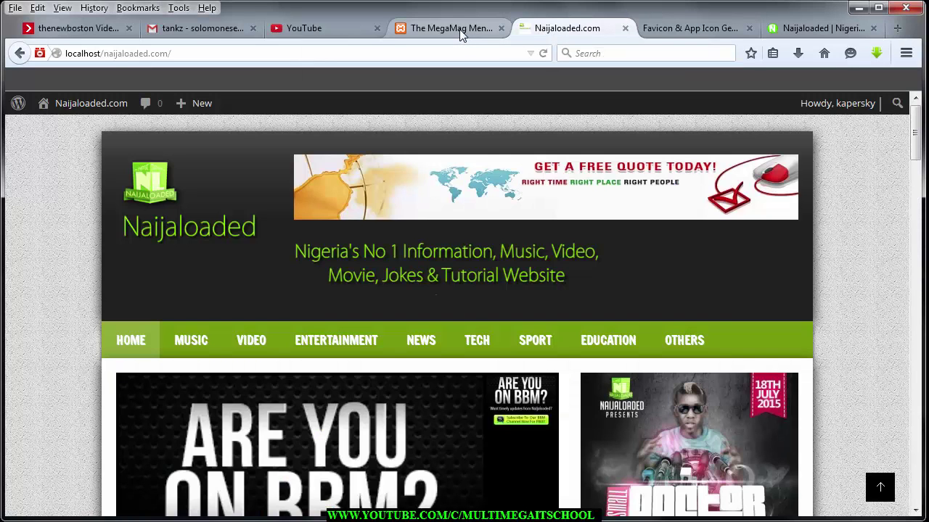
{"action": "left_click", "coordinate": [460, 32]}
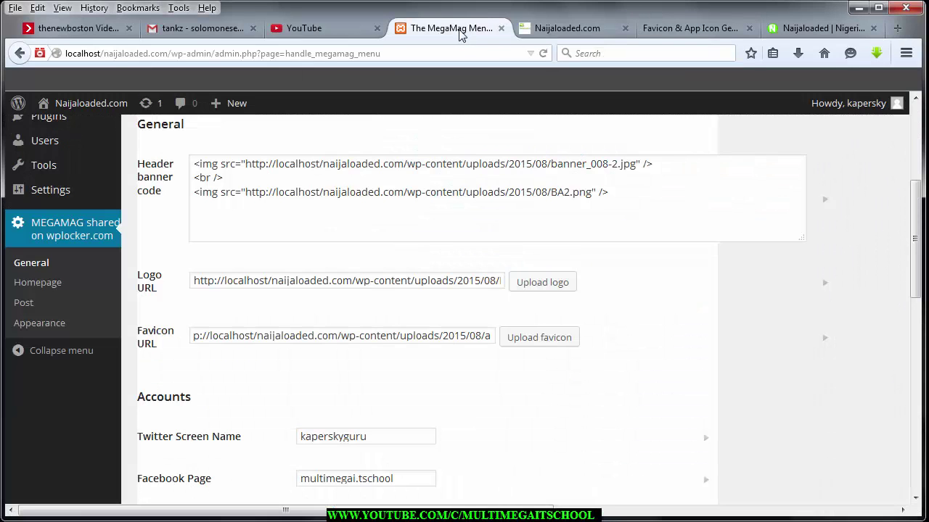
{"action": "left_click", "coordinate": [544, 341]}
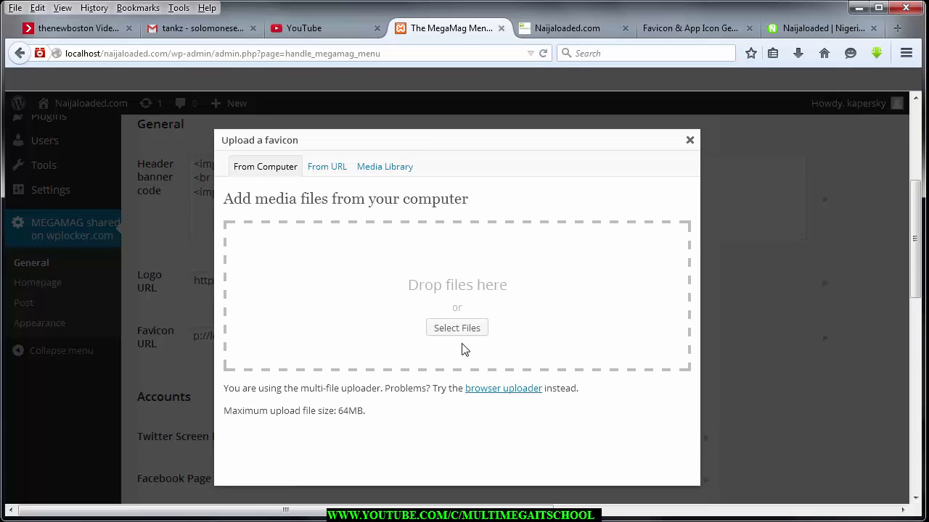
{"action": "left_click", "coordinate": [454, 328]}
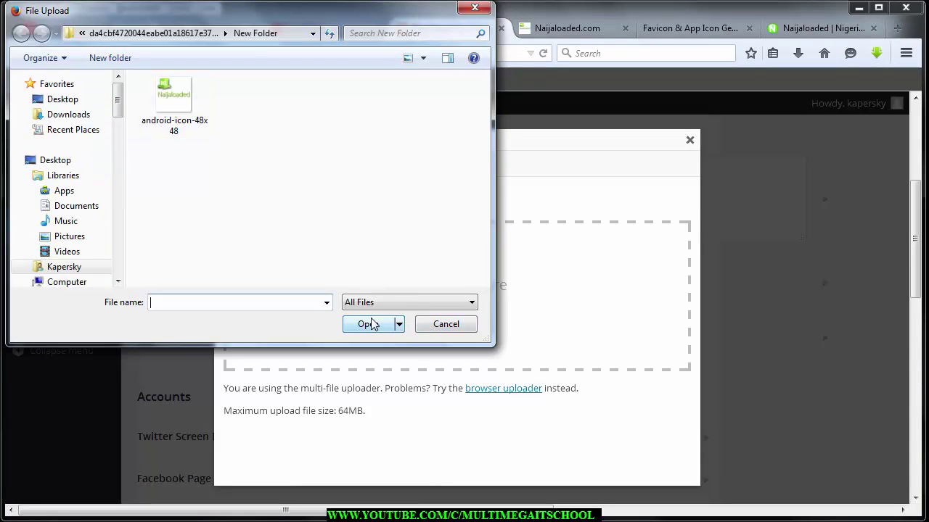
{"action": "left_click", "coordinate": [167, 109]}
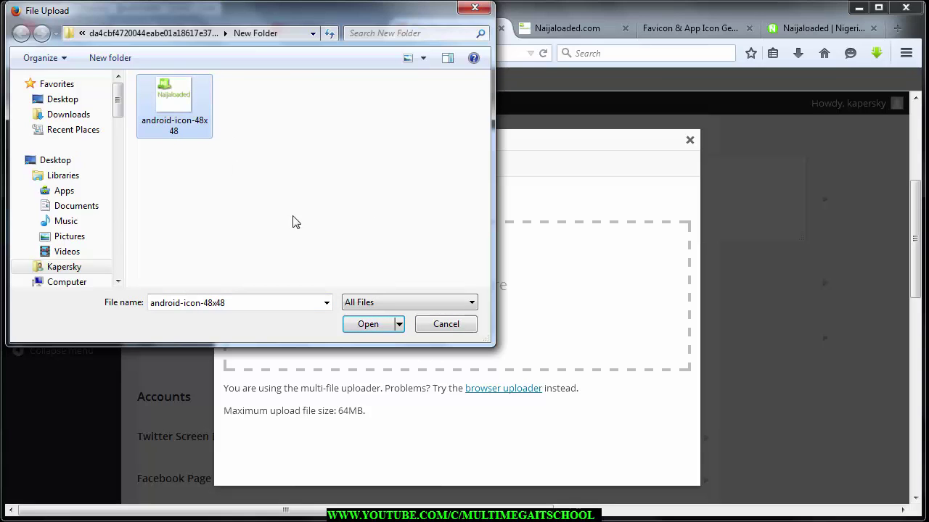
{"action": "left_click", "coordinate": [364, 324]}
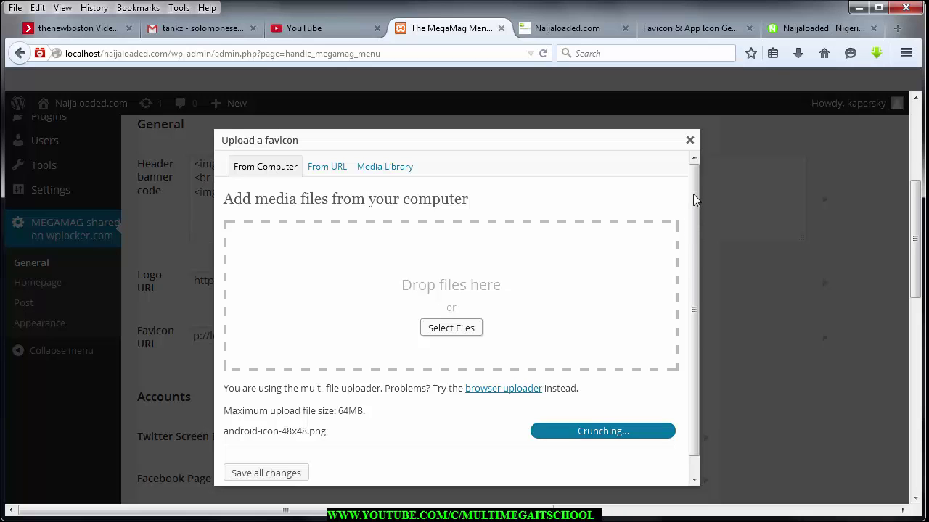
Use the uploaded android-icon-48x48 image at full size (48 × 48) as the site's favicon
{"action": "left_click_drag", "start_coordinate": [694, 312], "coordinate": [695, 322]}
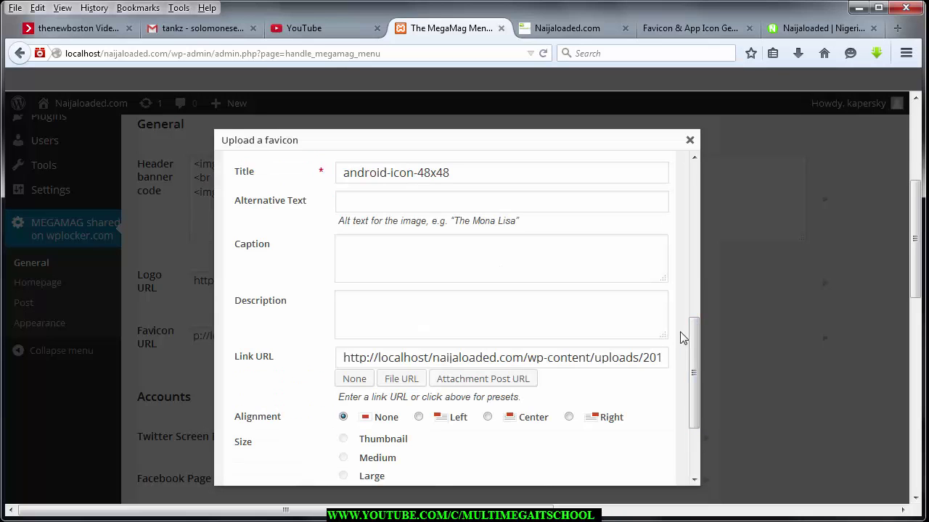
{"action": "left_click_drag", "start_coordinate": [698, 373], "coordinate": [698, 418]}
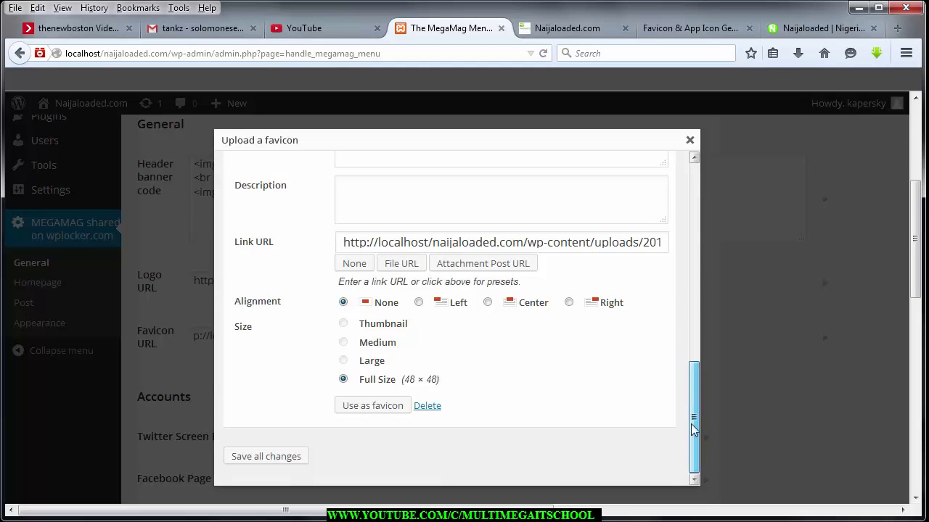
{"action": "left_click", "coordinate": [370, 406]}
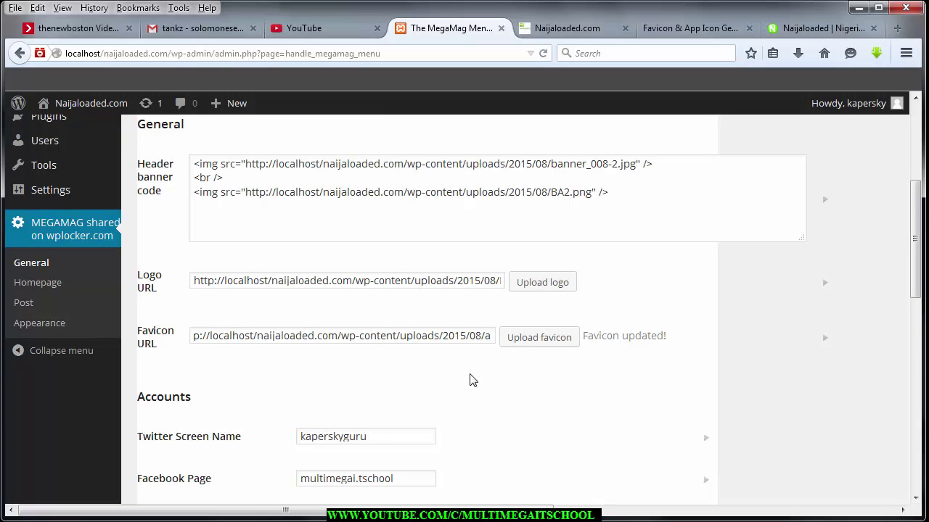
Save the MEGAMAG general settings with the new favicon
{"action": "left_click", "coordinate": [574, 343]}
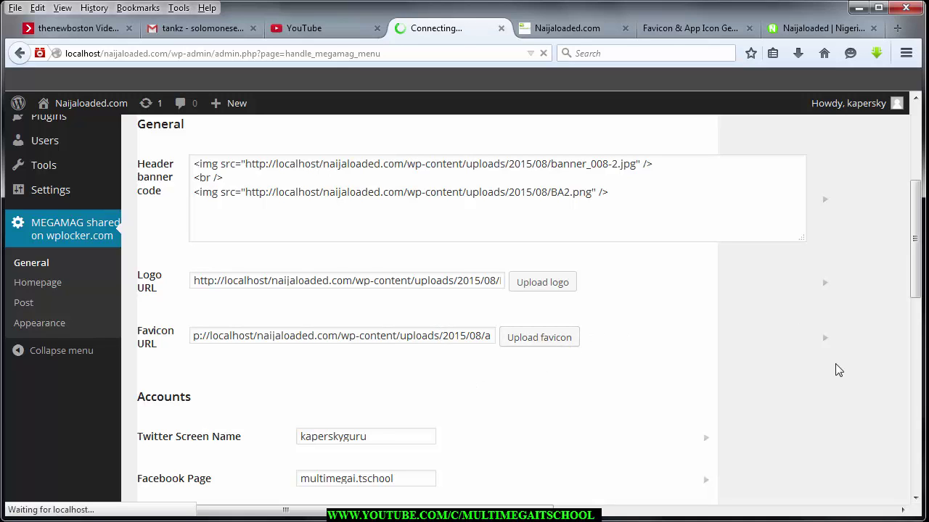
{"action": "scroll", "coordinate": [910, 392], "scroll_direction": "down", "scroll_amount": 1}
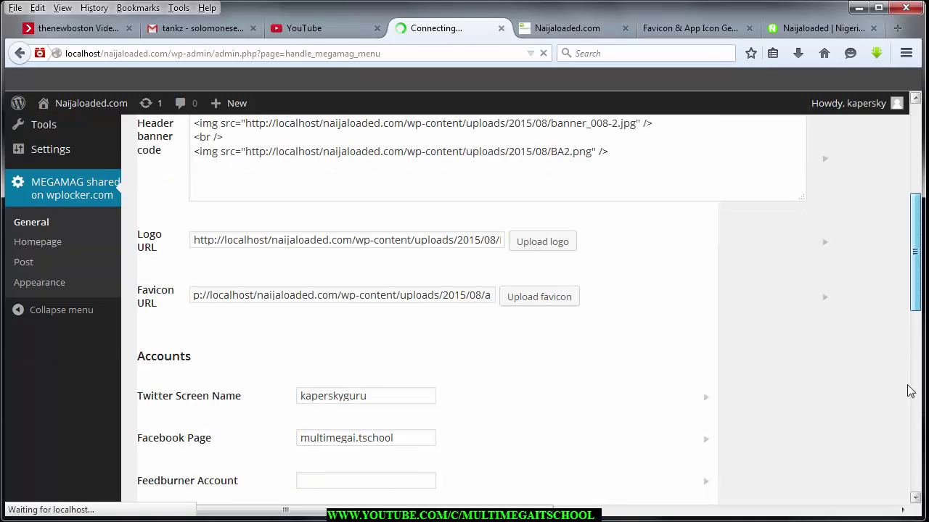
{"action": "scroll", "coordinate": [911, 392], "scroll_direction": "down", "scroll_amount": 10}
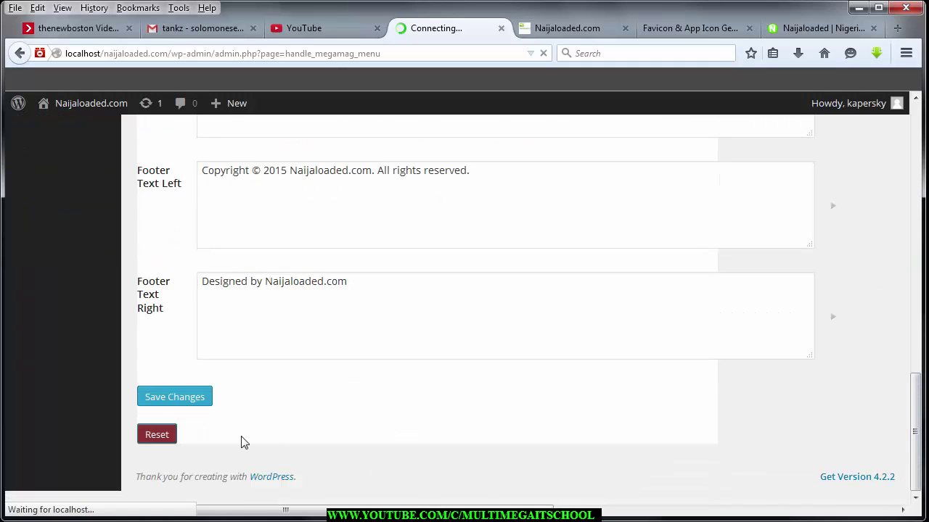
{"action": "left_click", "coordinate": [193, 404]}
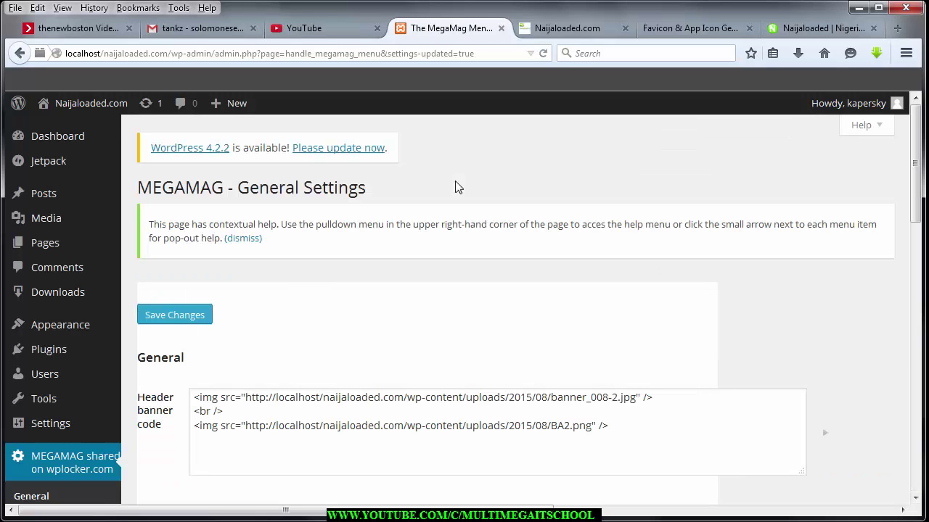
{"action": "left_click", "coordinate": [181, 315]}
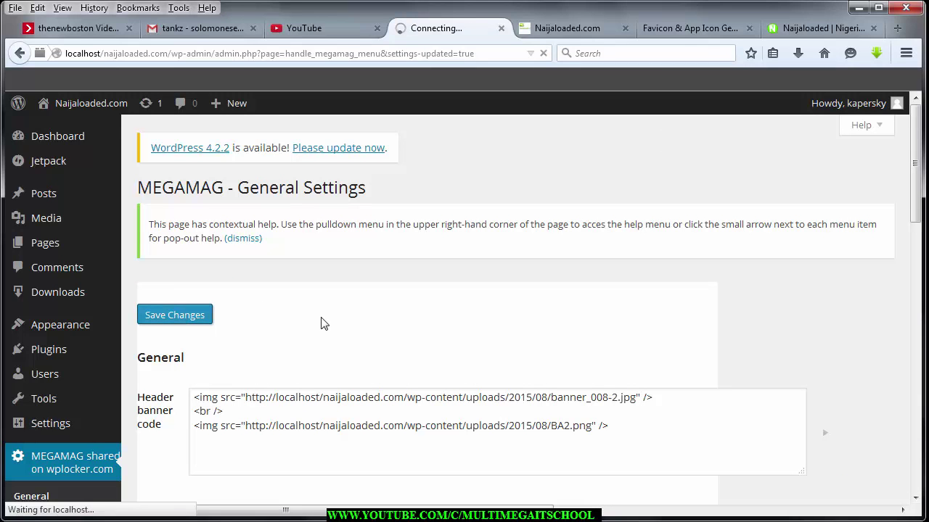
Reload the Naijaloaded homepage and check its favicon, header and sidebar banners
{"action": "left_click", "coordinate": [574, 29]}
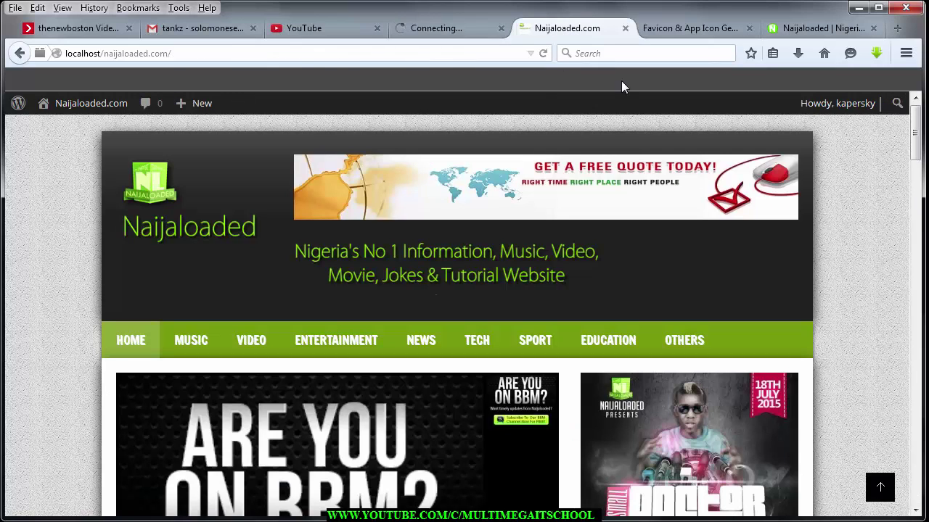
{"action": "left_click", "coordinate": [543, 54]}
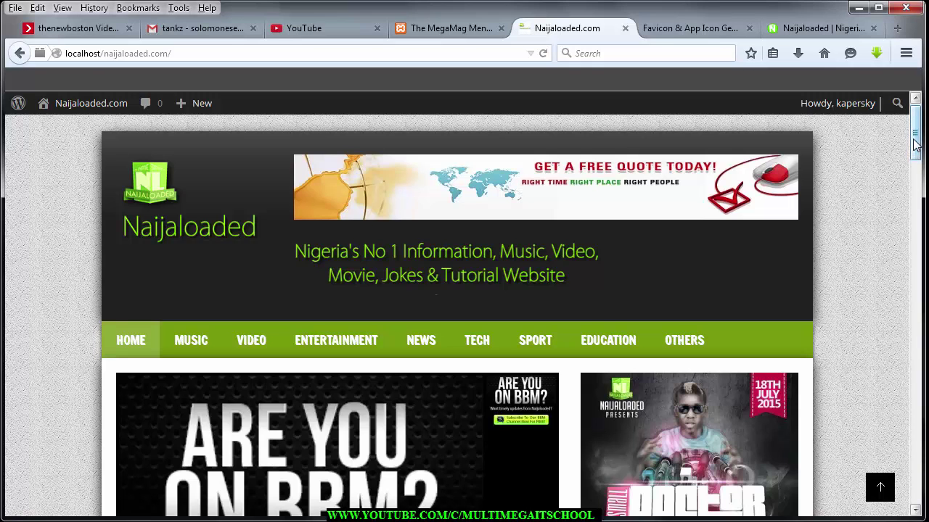
{"action": "scroll", "coordinate": [921, 203], "scroll_direction": "down", "scroll_amount": 7}
{"action": "scroll", "coordinate": [923, 247], "scroll_direction": "down", "scroll_amount": 5}
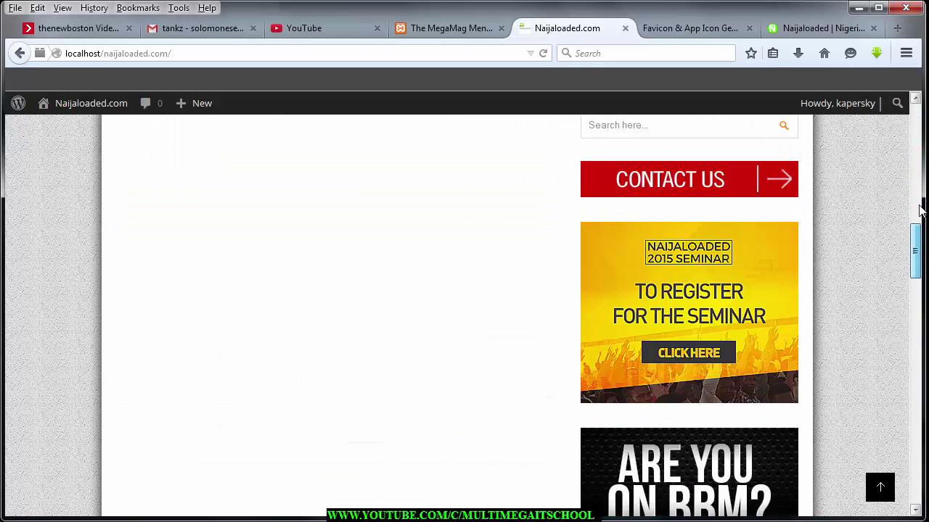
{"action": "scroll", "coordinate": [921, 203], "scroll_direction": "up", "scroll_amount": 10}
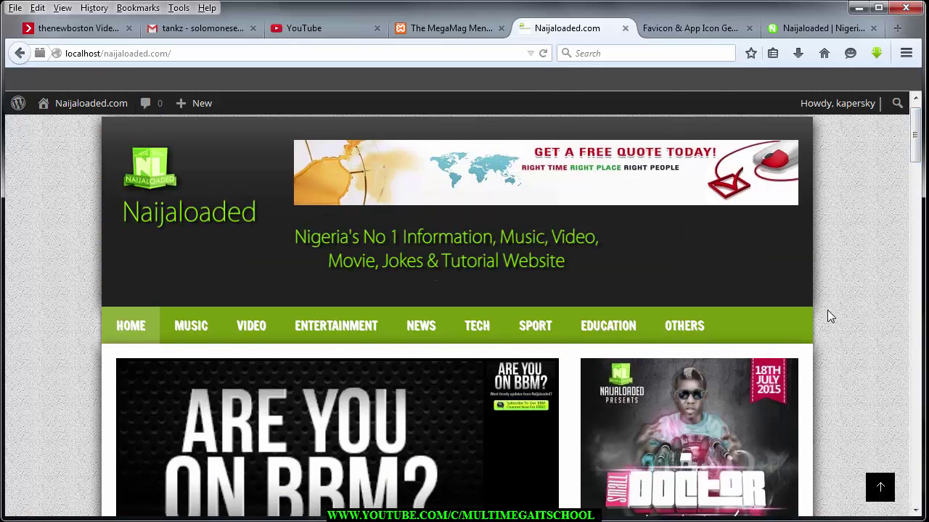
Go to the WordPress widgets page and expand the first MEGAMAG: Banner widget in the Sidebar Widget Area
{"action": "left_click", "coordinate": [443, 27]}
{"action": "mouse_move", "coordinate": [51, 330]}
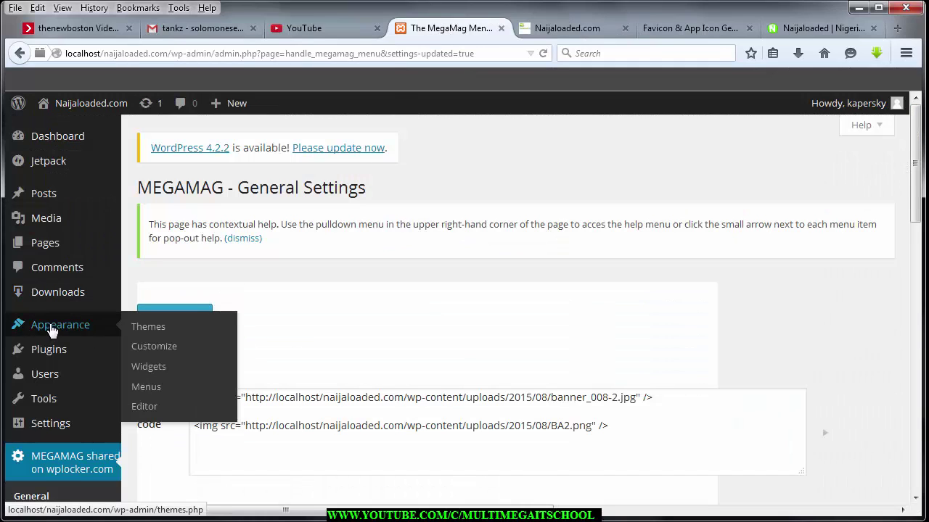
{"action": "left_click", "coordinate": [152, 366]}
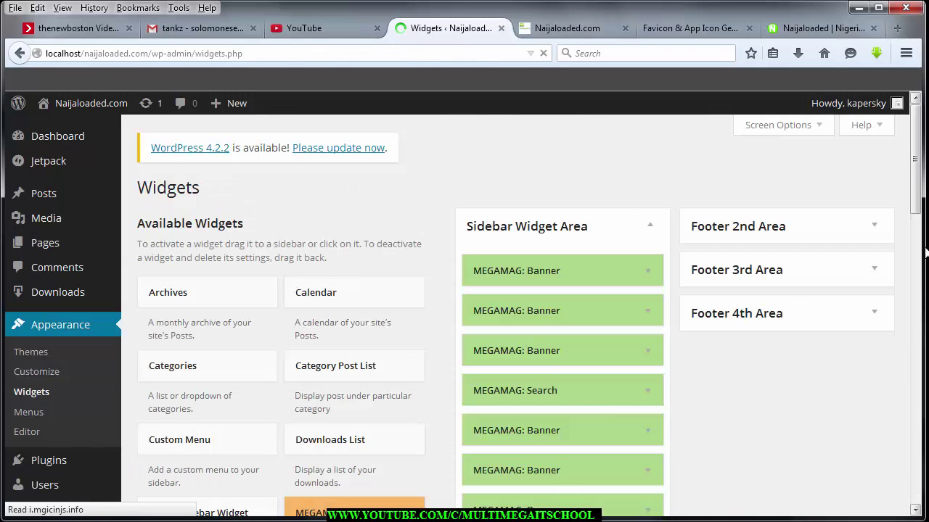
{"action": "left_click", "coordinate": [649, 275]}
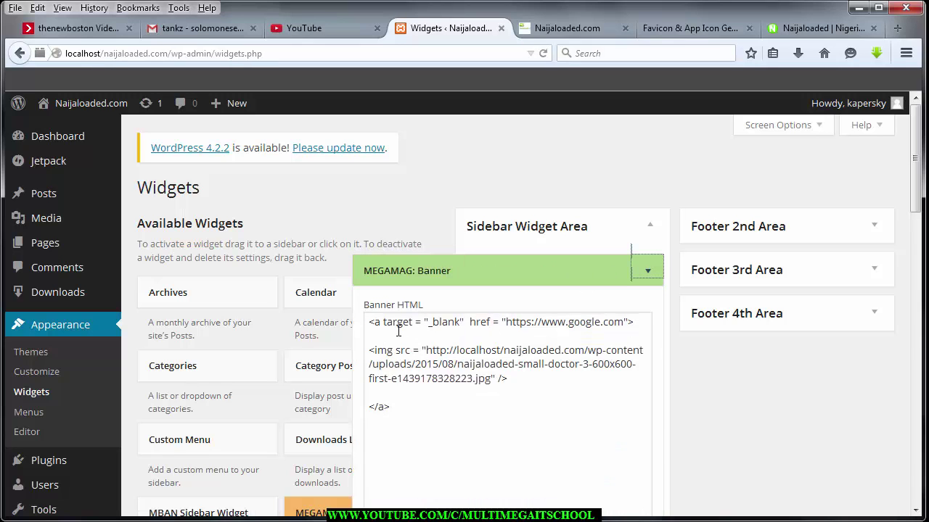
Examine the banner HTML's opening link tag, image source tag and closing link tag
{"action": "left_click_drag", "start_coordinate": [369, 322], "coordinate": [630, 328]}
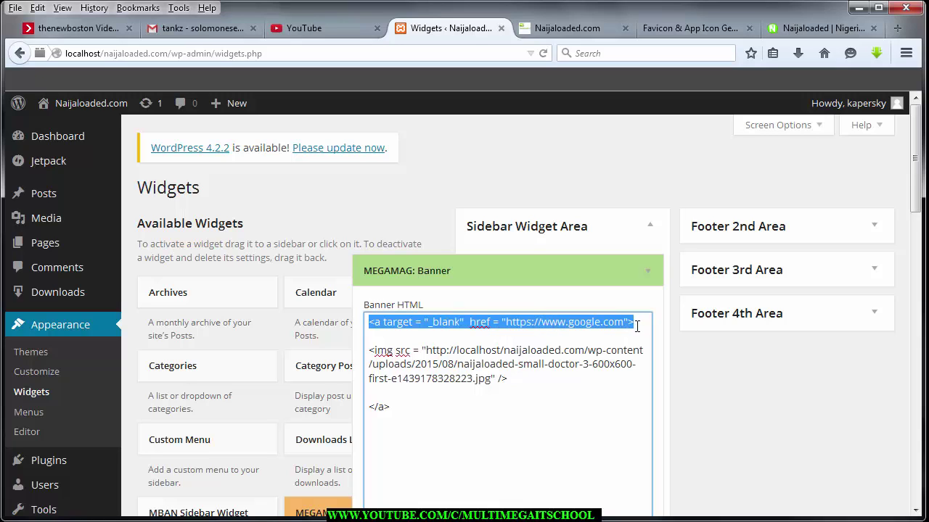
{"action": "left_click", "coordinate": [639, 325]}
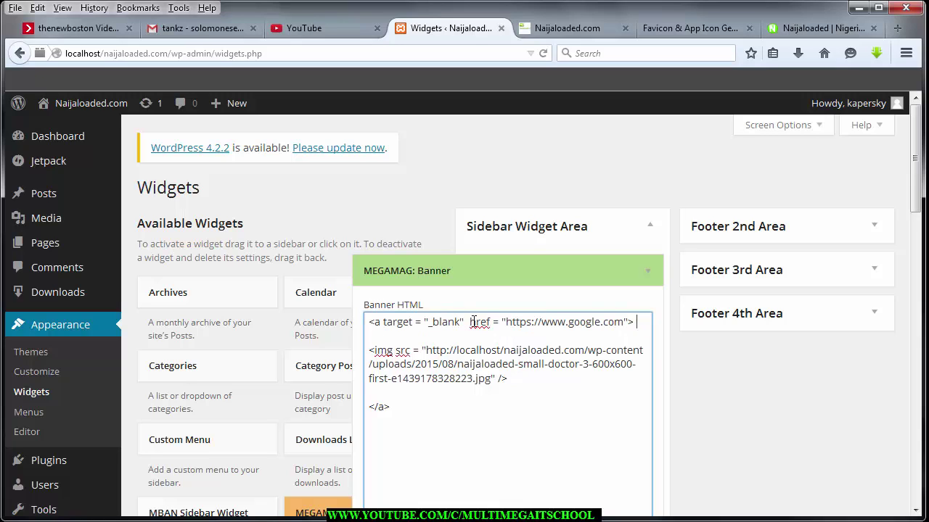
{"action": "left_click_drag", "start_coordinate": [370, 324], "coordinate": [380, 328]}
{"action": "left_click", "coordinate": [377, 328]}
{"action": "double_click", "coordinate": [625, 322]}
{"action": "double_click", "coordinate": [630, 322]}
{"action": "left_click_drag", "start_coordinate": [368, 351], "coordinate": [514, 382]}
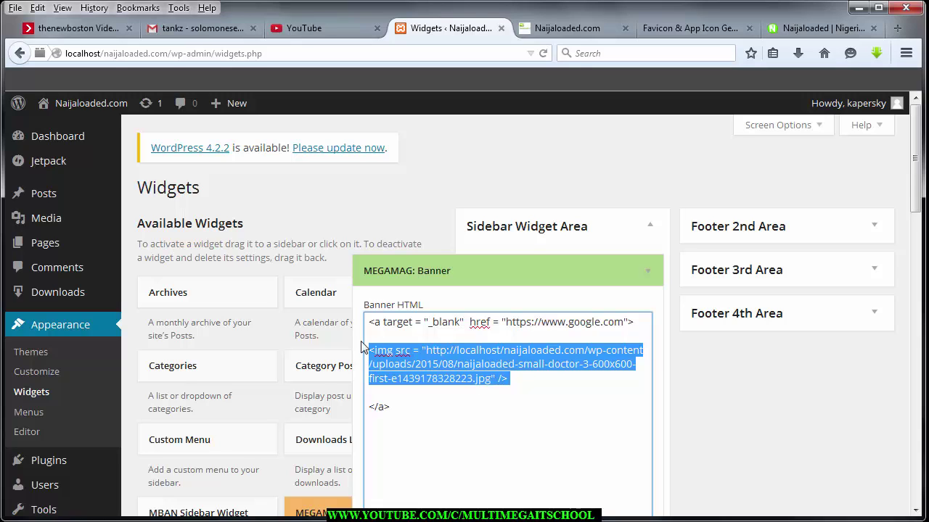
{"action": "left_click", "coordinate": [633, 321]}
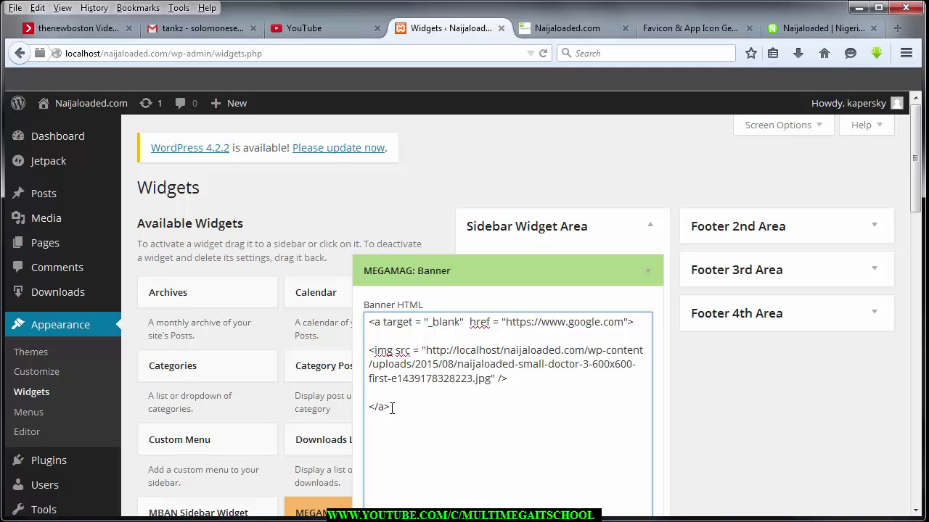
{"action": "left_click_drag", "start_coordinate": [390, 408], "coordinate": [365, 410]}
{"action": "left_click", "coordinate": [457, 407]}
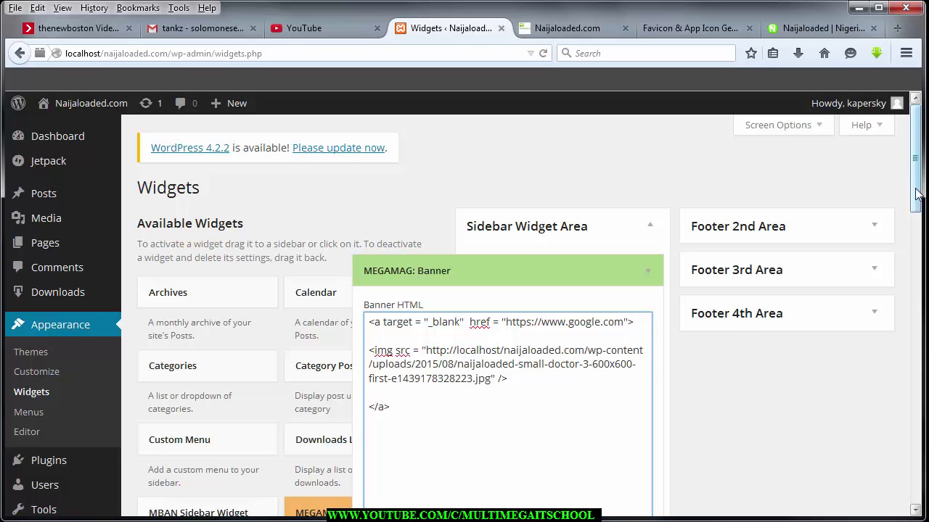
Save the banner widget and test its link by opening the Small Doctor banner on the Naijaloaded homepage
{"action": "scroll", "coordinate": [916, 189], "scroll_direction": "down", "scroll_amount": 5}
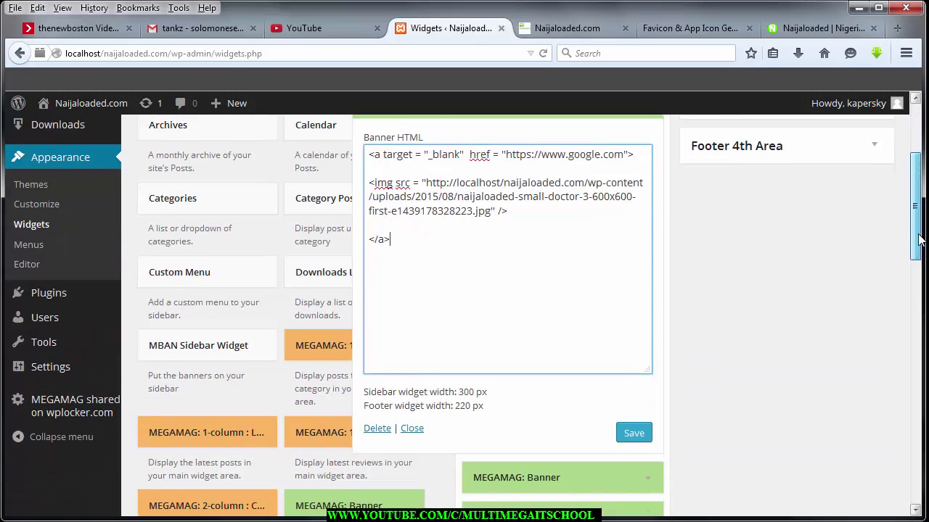
{"action": "left_click", "coordinate": [631, 420]}
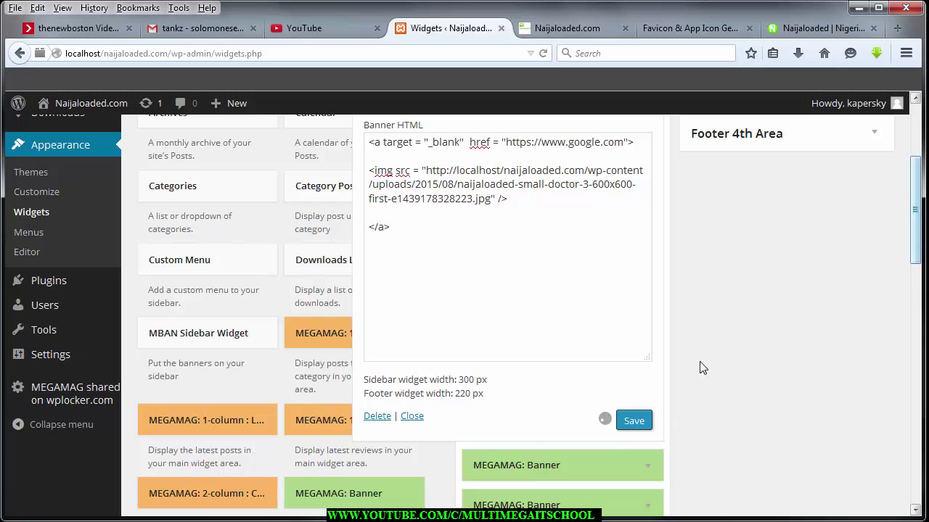
{"action": "left_click", "coordinate": [574, 28]}
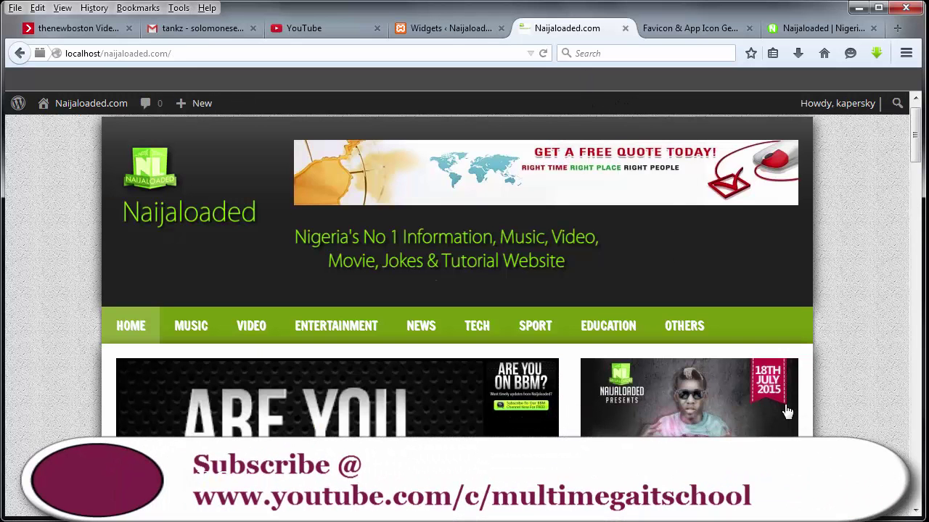
{"action": "scroll", "coordinate": [916, 129], "scroll_direction": "down", "scroll_amount": 5}
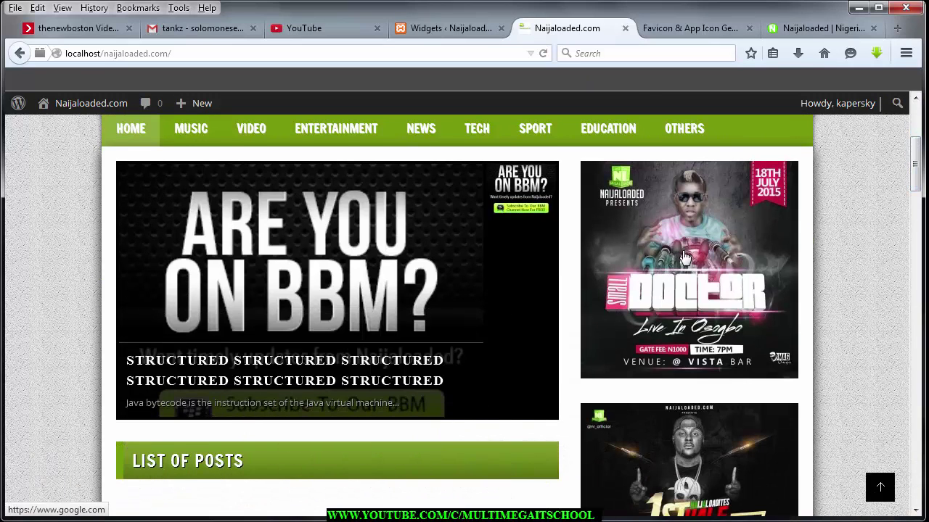
{"action": "left_click", "coordinate": [692, 255]}
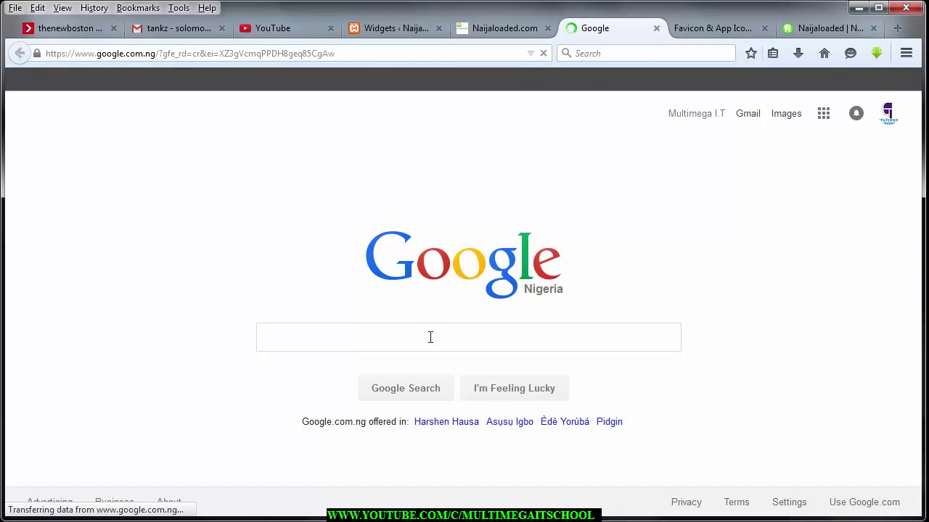
Return to the WordPress widgets page and examine the link address in the first banner's opening link tag
{"action": "left_click", "coordinate": [402, 33]}
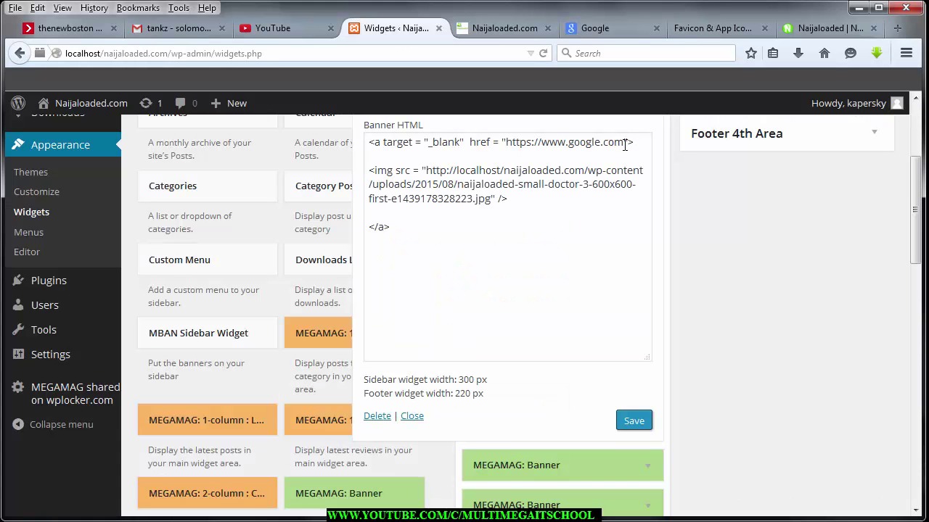
{"action": "left_click_drag", "start_coordinate": [625, 144], "coordinate": [519, 143]}
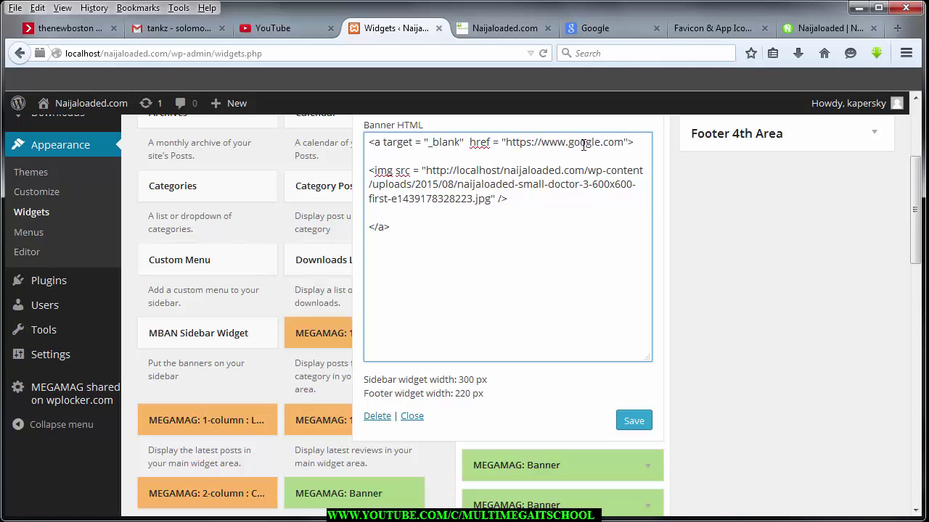
{"action": "left_click_drag", "start_coordinate": [624, 142], "coordinate": [512, 144]}
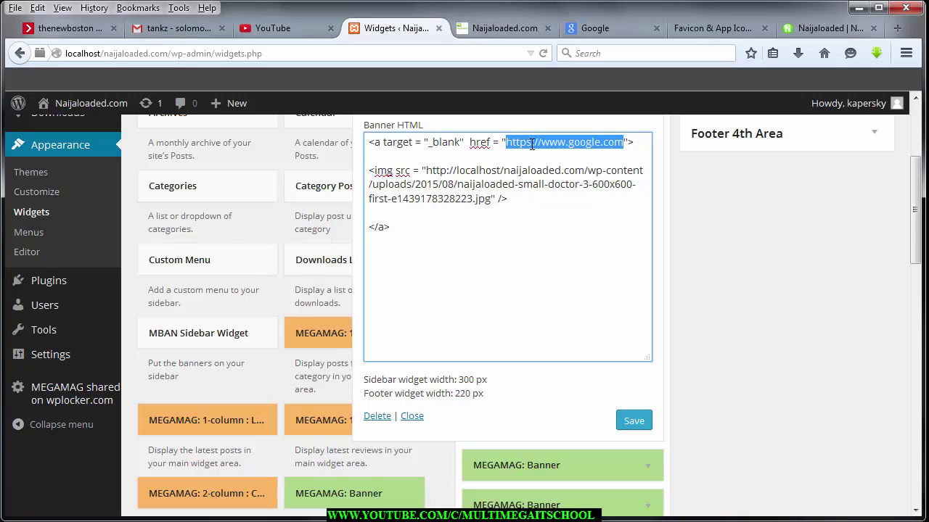
{"action": "left_click", "coordinate": [530, 159]}
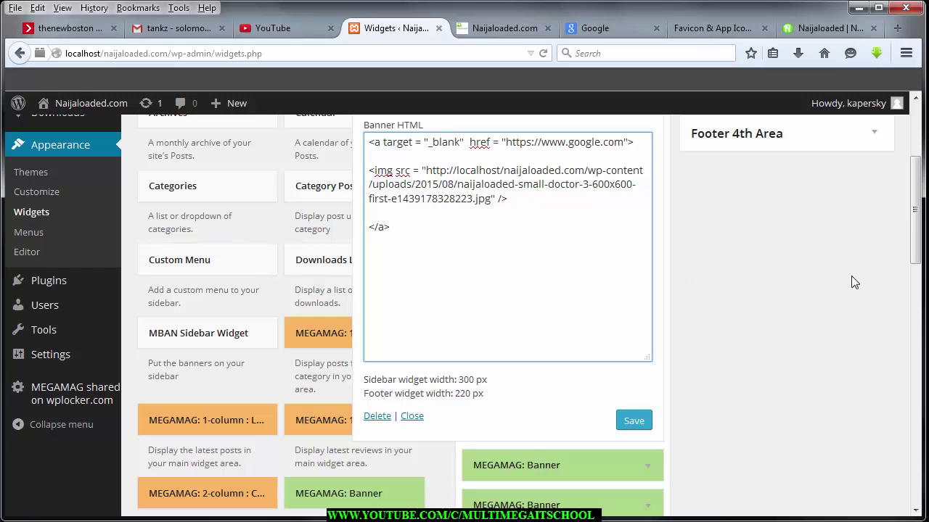
{"action": "left_click_drag", "start_coordinate": [917, 201], "coordinate": [917, 259]}
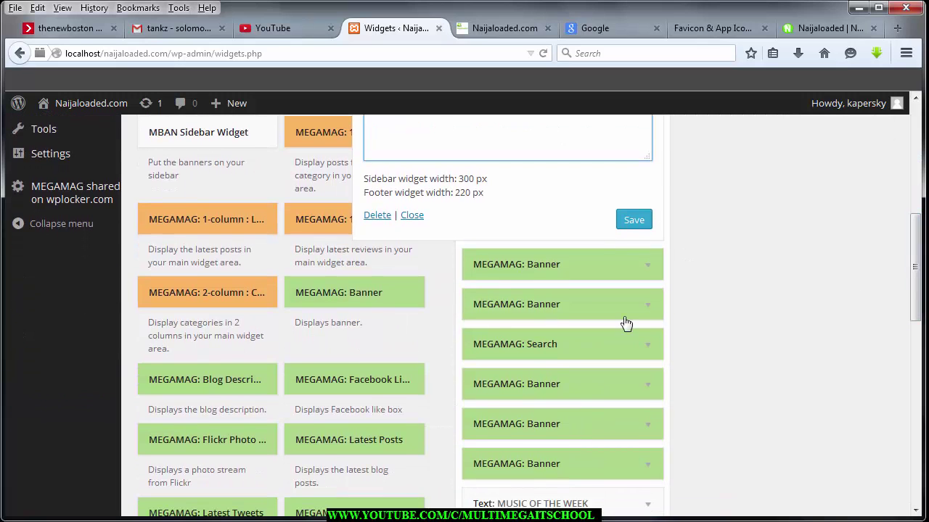
Go to the Naijaloaded homepage and review its sidebar from the Small Doctor banner down to the MUSIC OF THE WEEK section
{"action": "left_click", "coordinate": [599, 27]}
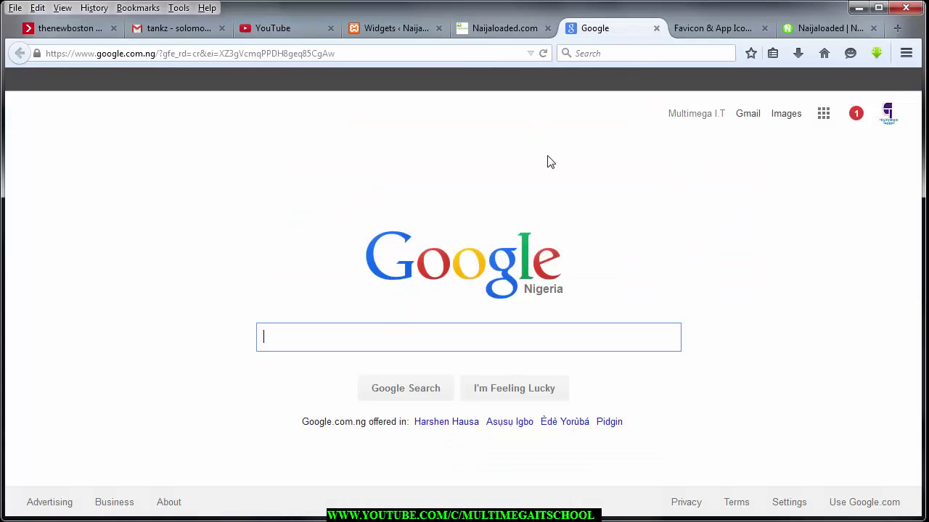
{"action": "key", "text": "ctrl+shift+Tab"}
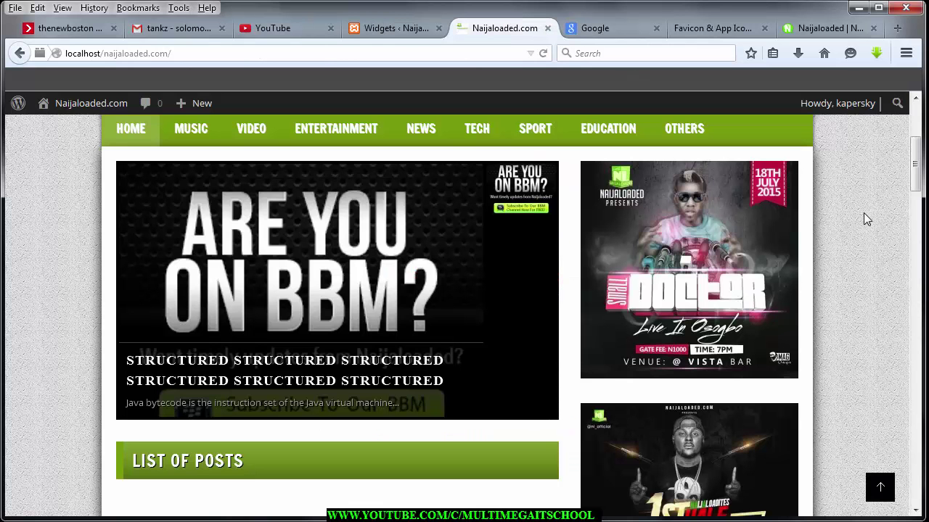
{"action": "left_click", "coordinate": [392, 29]}
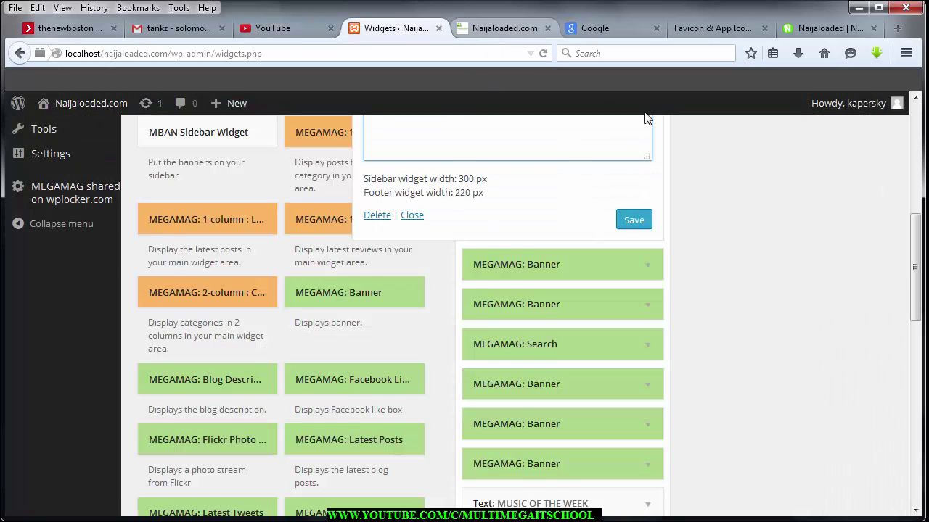
{"action": "left_click", "coordinate": [502, 29]}
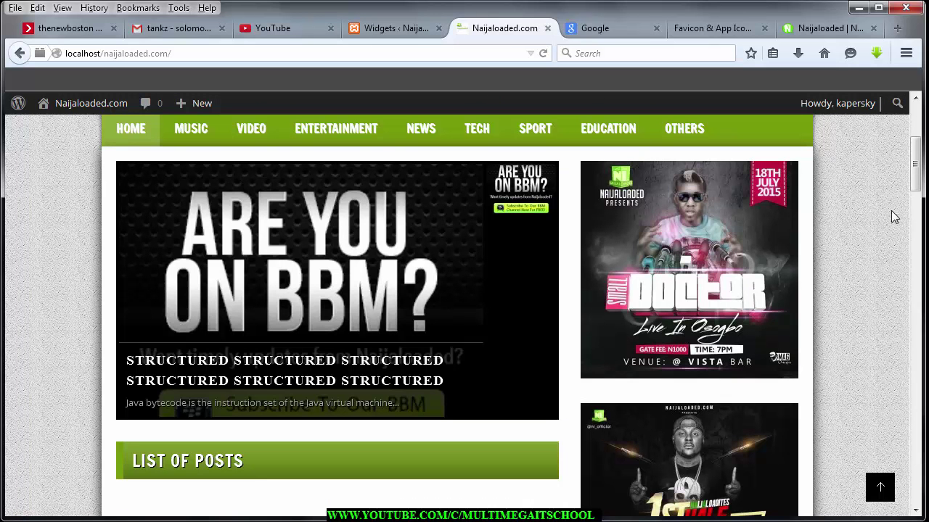
{"action": "scroll", "coordinate": [916, 214], "scroll_direction": "down", "scroll_amount": 2}
{"action": "scroll", "coordinate": [916, 214], "scroll_direction": "down", "scroll_amount": 5}
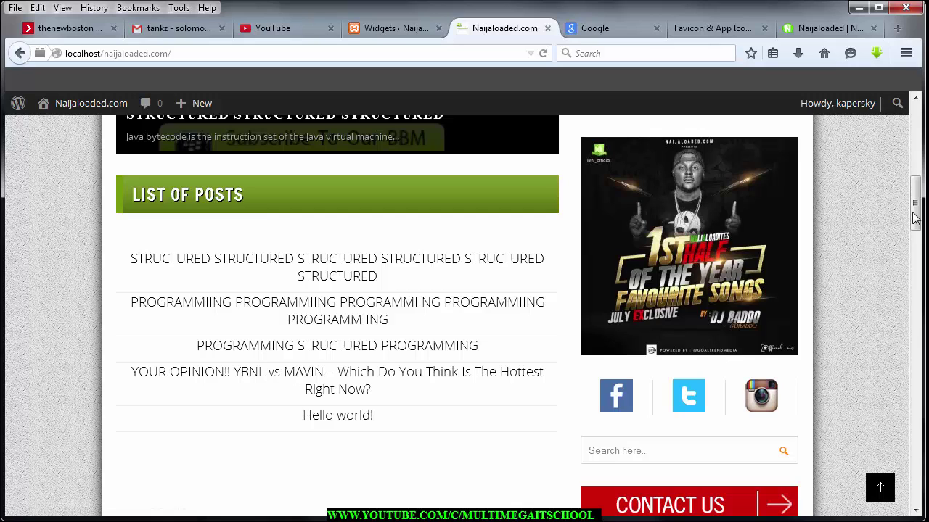
{"action": "left_click_drag", "start_coordinate": [920, 272], "coordinate": [923, 317]}
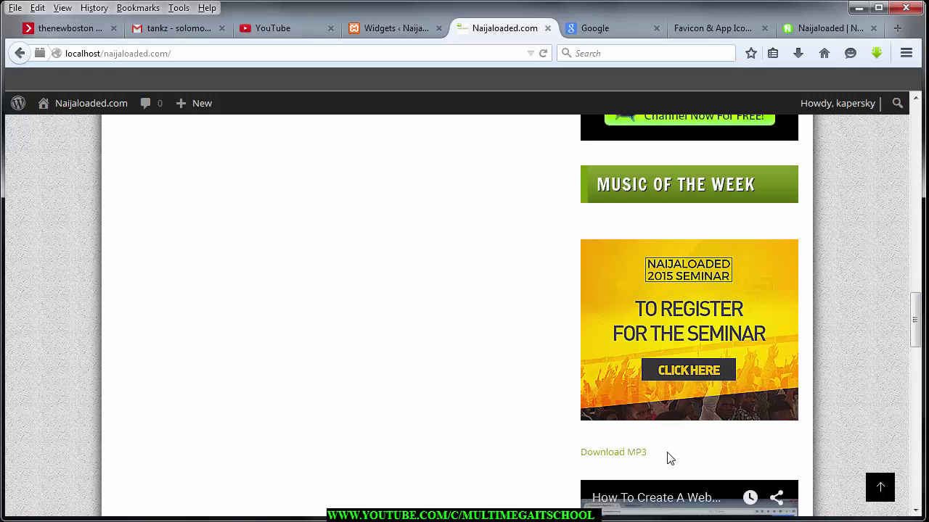
Examine the MUSIC OF THE WEEK heading, seminar banner and Download MP3 link in the homepage sidebar
{"action": "double_click", "coordinate": [633, 455]}
{"action": "left_click_drag", "start_coordinate": [601, 458], "coordinate": [817, 414]}
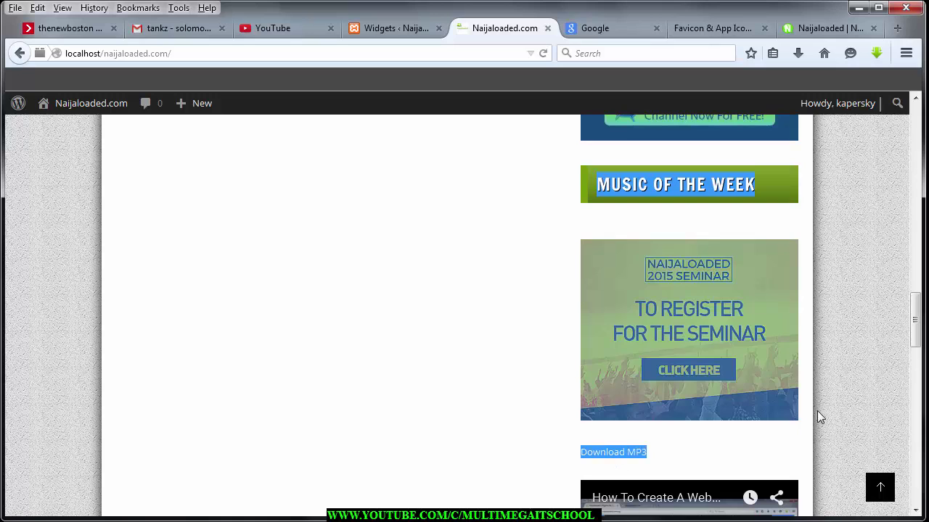
{"action": "left_click", "coordinate": [855, 366]}
{"action": "mouse_move", "coordinate": [915, 317]}
{"action": "left_mouse_down"}
{"action": "mouse_move", "coordinate": [917, 351]}
{"action": "mouse_move", "coordinate": [916, 307]}
{"action": "left_mouse_up"}
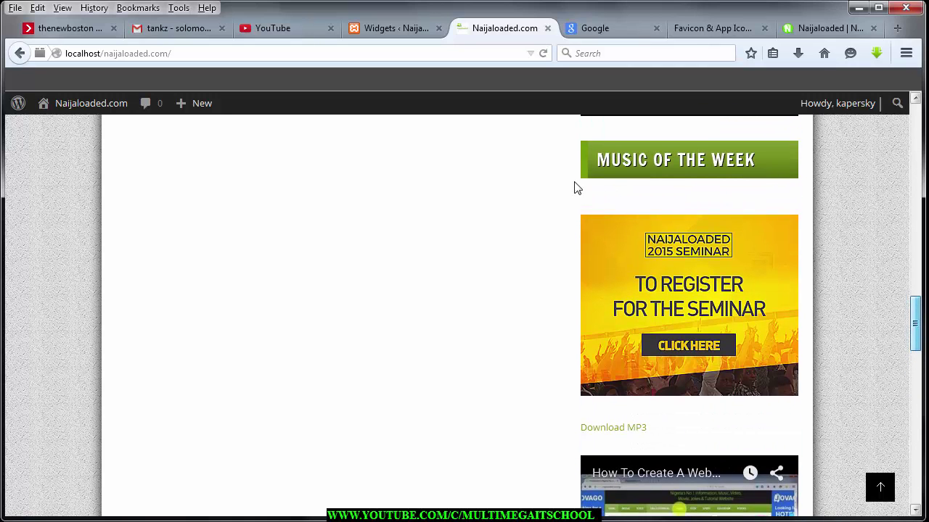
Go back to the widgets page and expand the MEGAMAG: Banner widget directly below the MUSIC OF THE WEEK text widget
{"action": "left_click", "coordinate": [382, 28]}
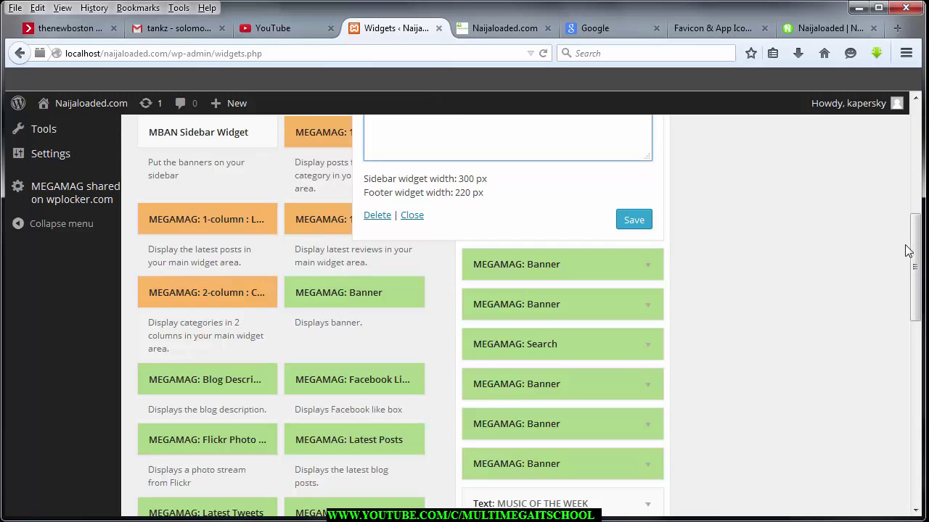
{"action": "left_click_drag", "start_coordinate": [914, 259], "coordinate": [918, 292]}
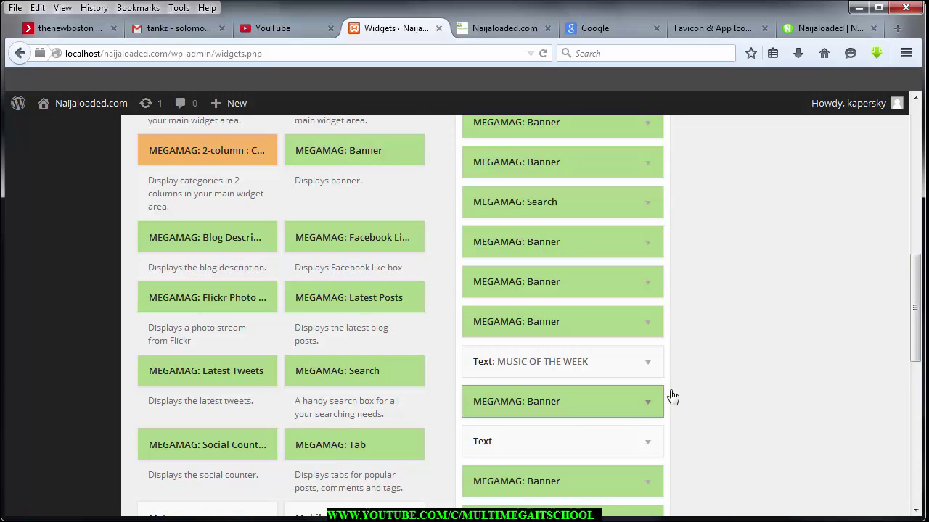
{"action": "left_click_drag", "start_coordinate": [917, 360], "coordinate": [916, 370]}
{"action": "scroll", "coordinate": [771, 315], "scroll_direction": "down", "scroll_amount": 2}
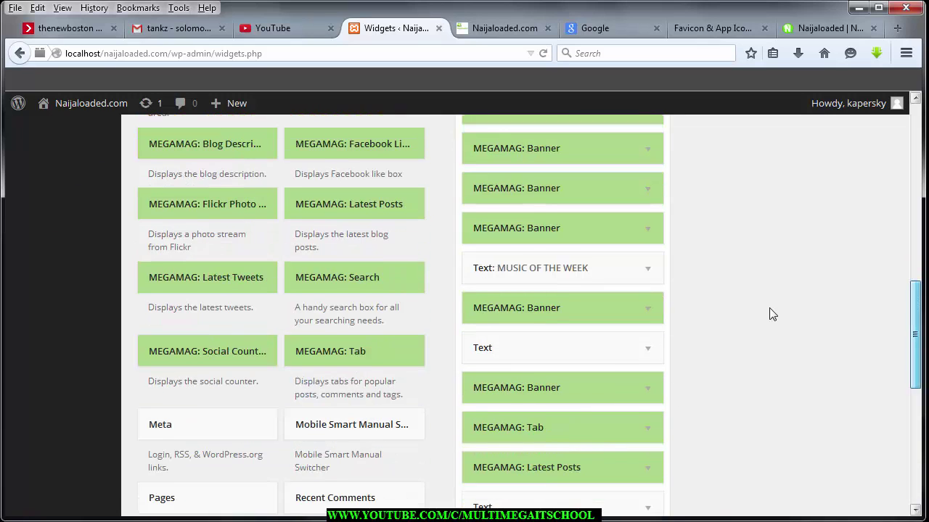
{"action": "left_click", "coordinate": [648, 303]}
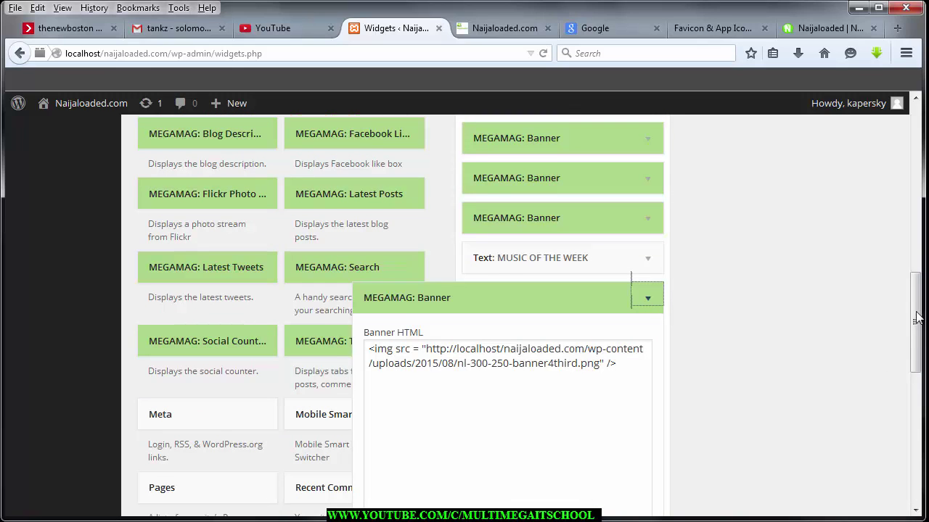
{"action": "left_click_drag", "start_coordinate": [916, 317], "coordinate": [916, 341]}
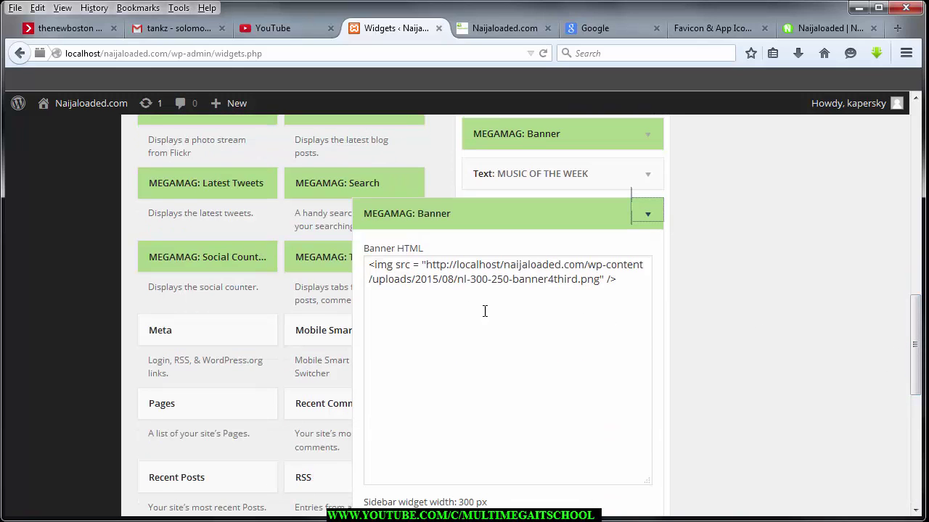
Insert two blank lines above the image tag in this widget's banner HTML
{"action": "left_click", "coordinate": [366, 267]}
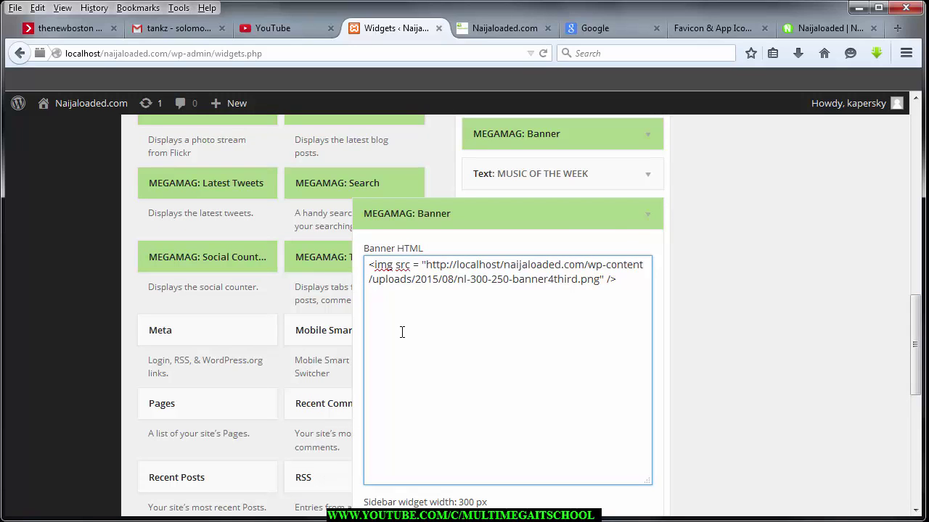
{"action": "key", "text": "Return"}
{"action": "key", "text": "Return"}
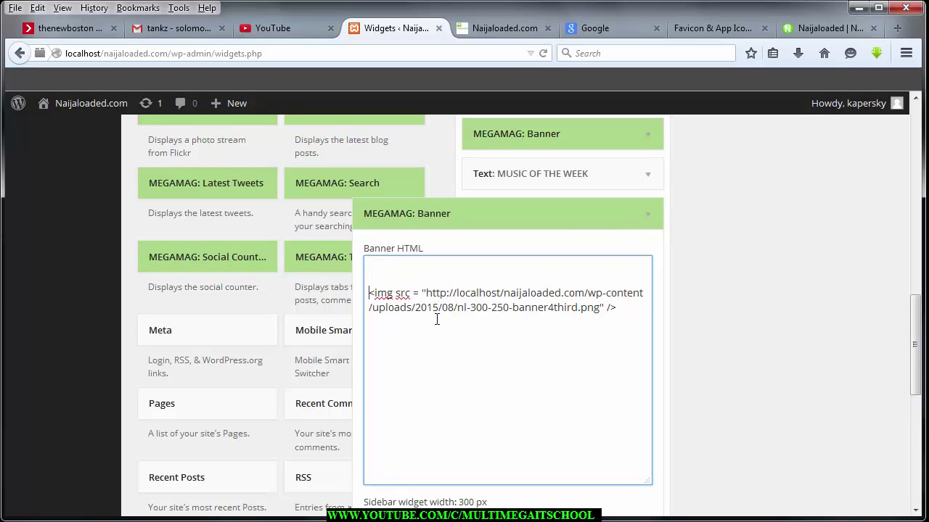
Examine the image tag for nl-300-250-banner4third.png in the banner HTML, and close the widget without saving
{"action": "left_click_drag", "start_coordinate": [618, 307], "coordinate": [369, 293]}
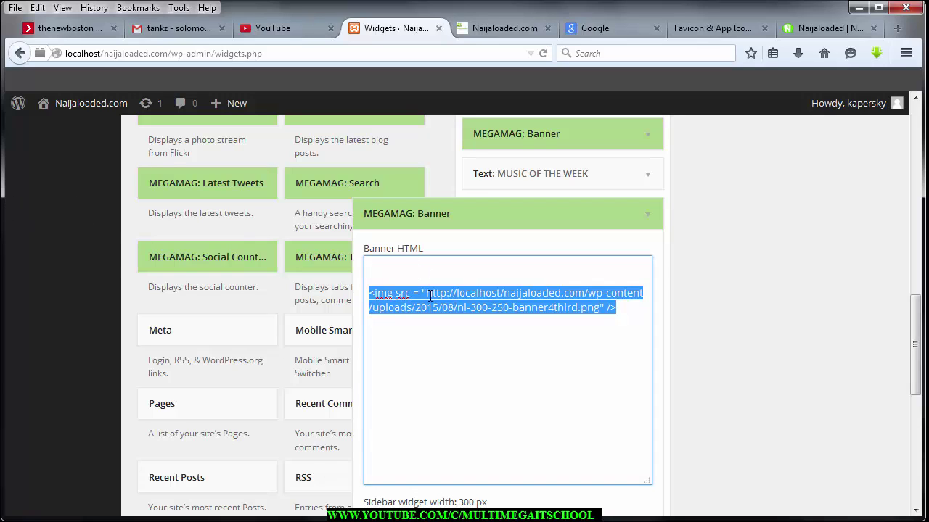
{"action": "left_click", "coordinate": [502, 306]}
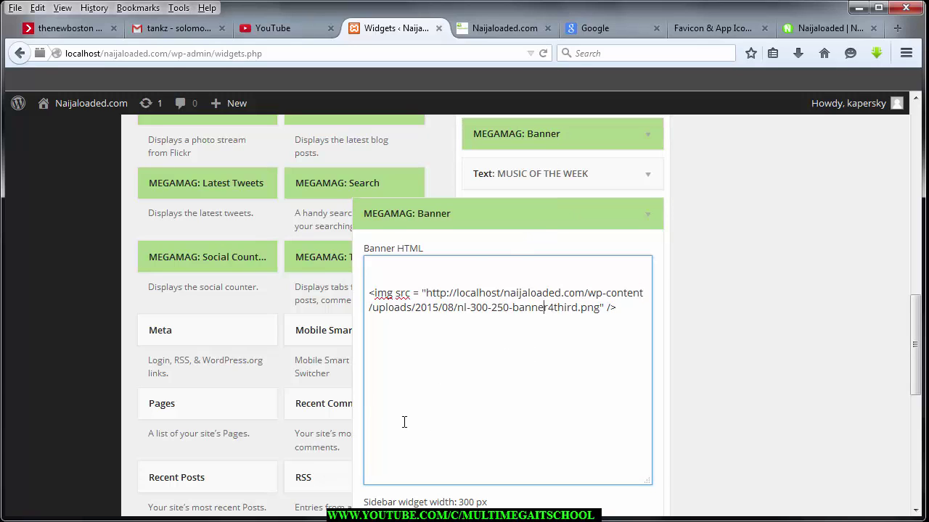
{"action": "left_click_drag", "start_coordinate": [437, 339], "coordinate": [368, 293]}
{"action": "left_click", "coordinate": [496, 367]}
{"action": "mouse_move", "coordinate": [918, 350]}
{"action": "left_mouse_down"}
{"action": "mouse_move", "coordinate": [916, 360]}
{"action": "mouse_move", "coordinate": [912, 338]}
{"action": "left_mouse_up"}
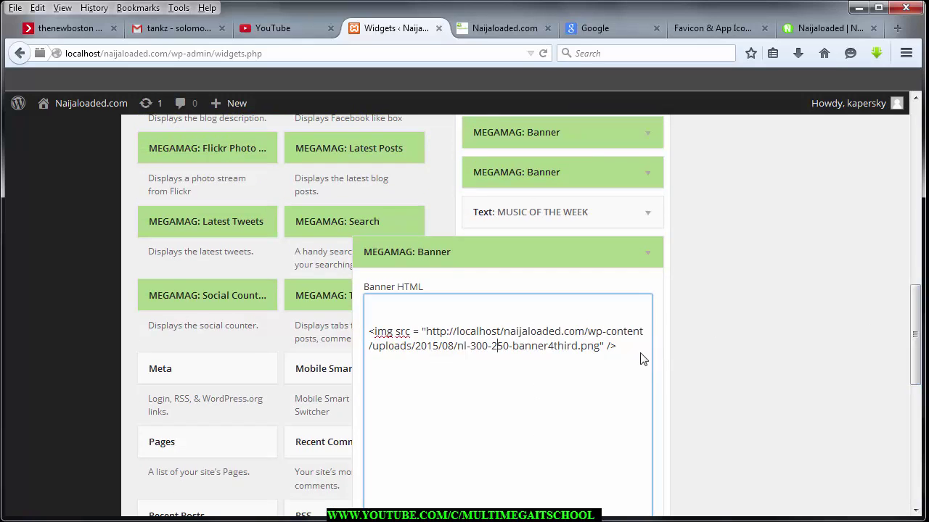
{"action": "scroll", "coordinate": [701, 379], "scroll_direction": "down", "scroll_amount": 2}
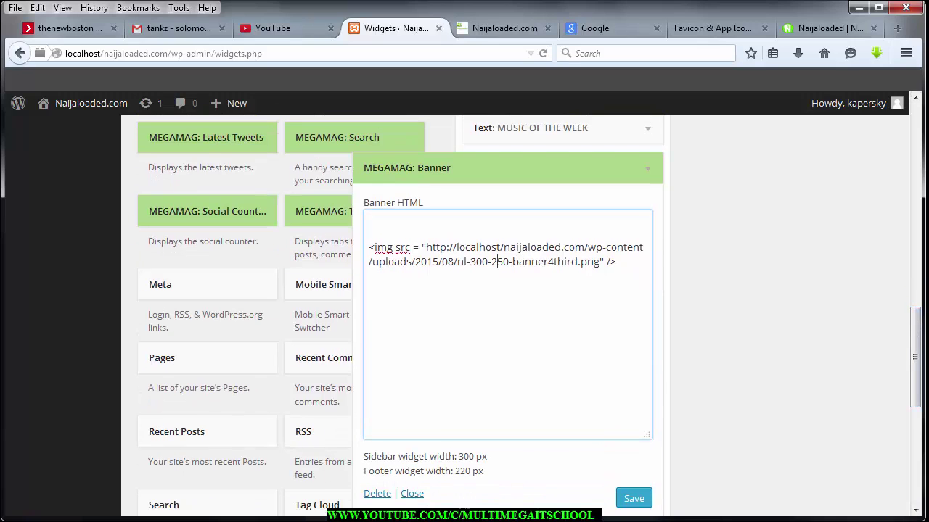
{"action": "left_click", "coordinate": [417, 493]}
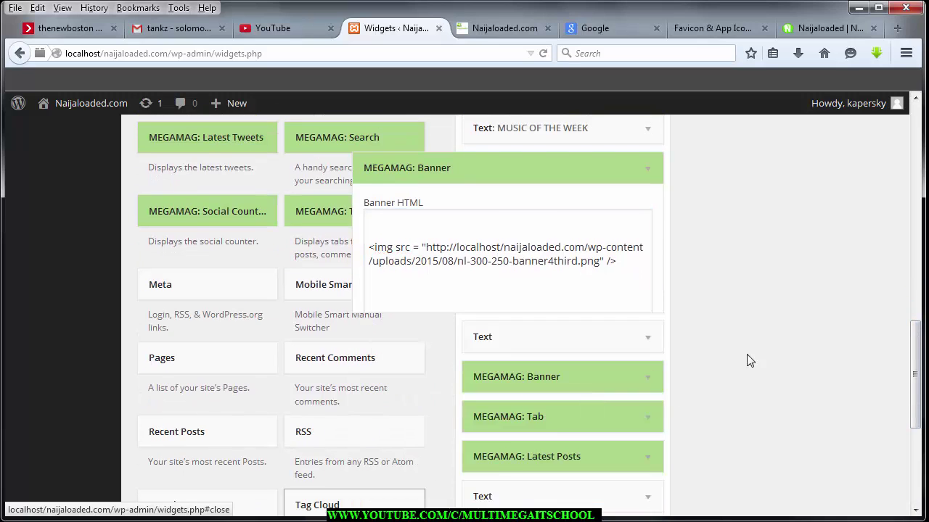
Expand the MUSIC OF THE WEEK text widget in the sidebar area, examine its title and empty content, and close it
{"action": "scroll", "coordinate": [916, 322], "scroll_direction": "up", "scroll_amount": 2}
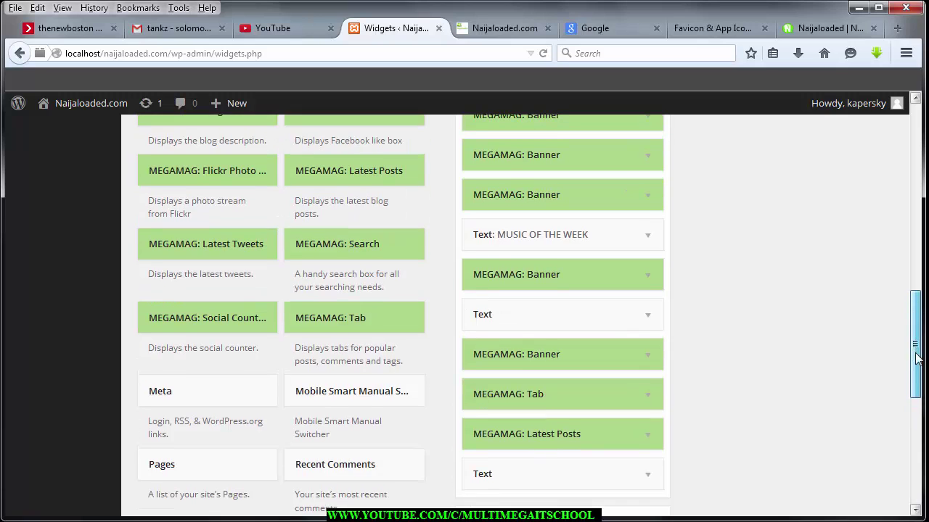
{"action": "scroll", "coordinate": [706, 254], "scroll_direction": "down", "scroll_amount": 4}
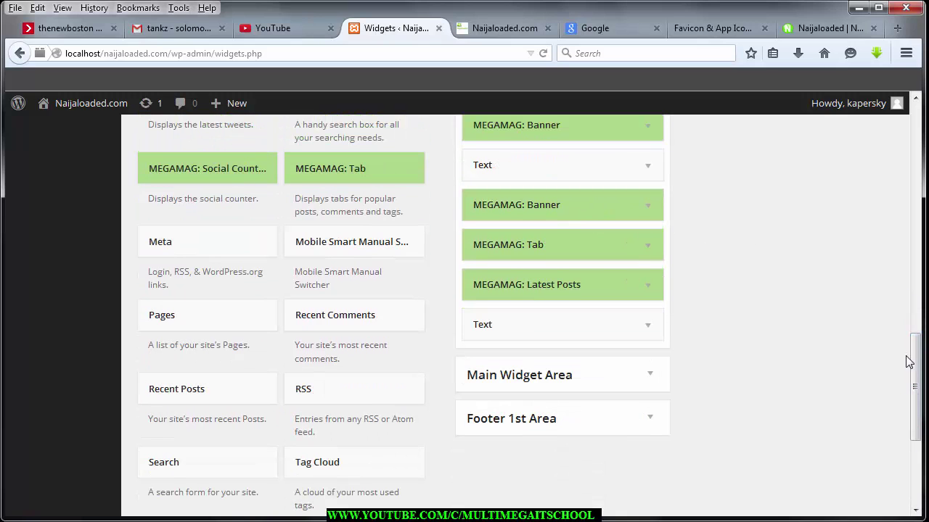
{"action": "left_click_drag", "start_coordinate": [916, 363], "coordinate": [917, 327]}
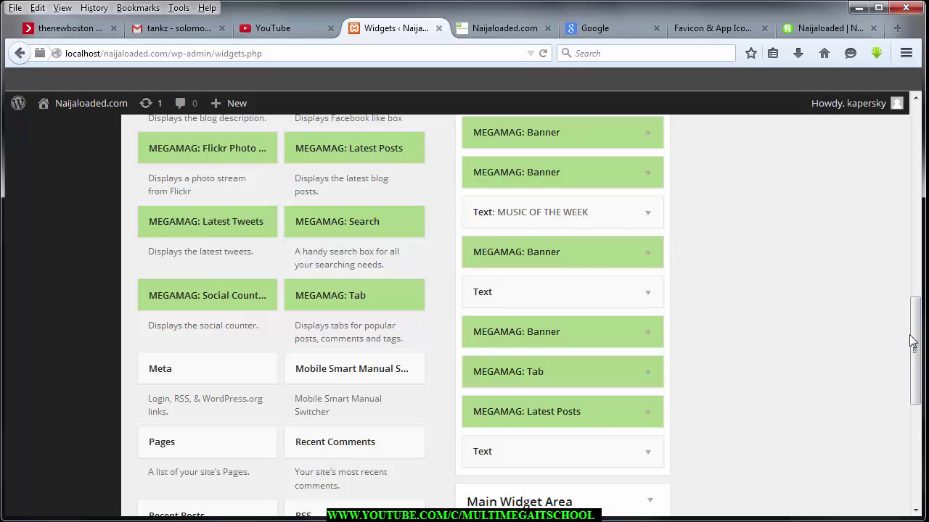
{"action": "left_click_drag", "start_coordinate": [915, 340], "coordinate": [918, 424]}
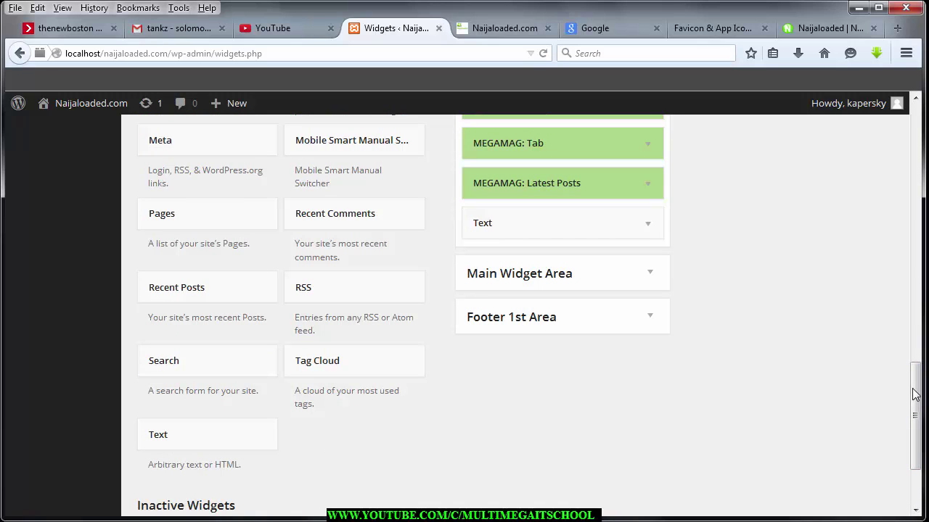
{"action": "left_click_drag", "start_coordinate": [914, 391], "coordinate": [914, 309]}
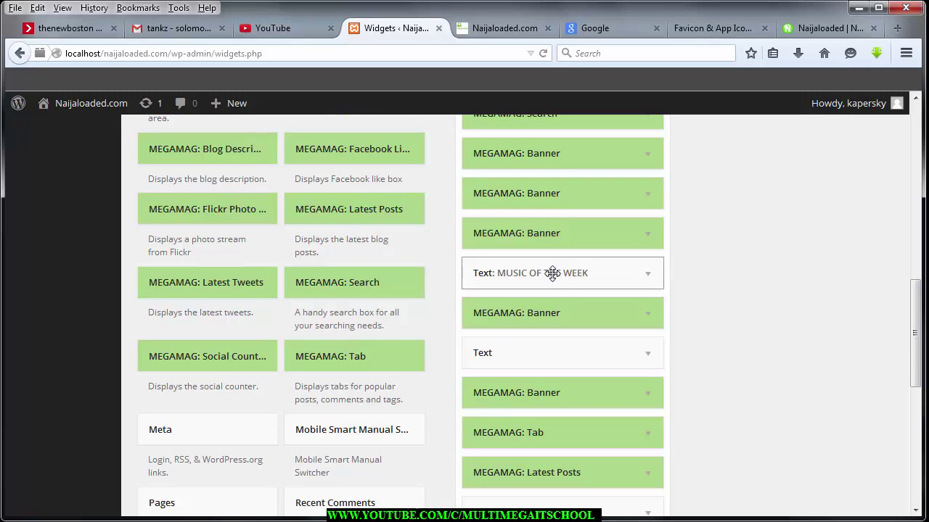
{"action": "left_click", "coordinate": [648, 274]}
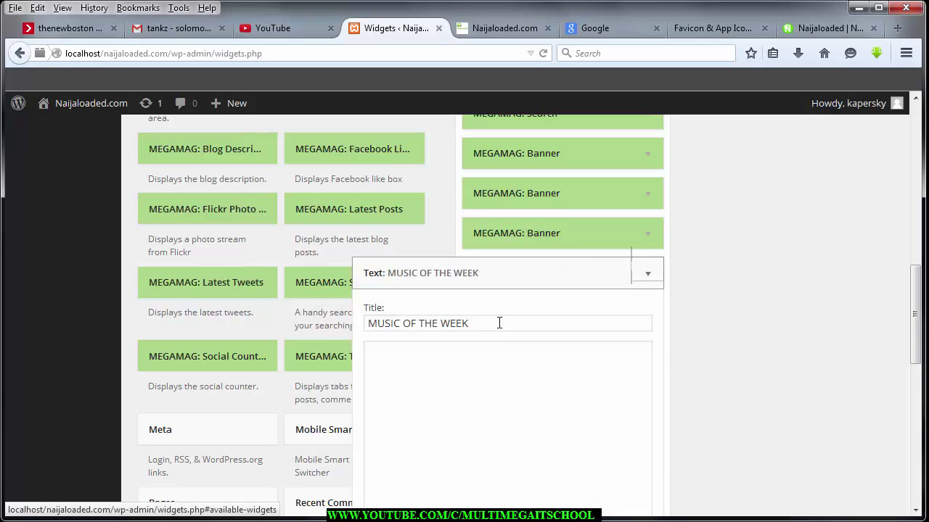
{"action": "left_click_drag", "start_coordinate": [478, 326], "coordinate": [357, 330]}
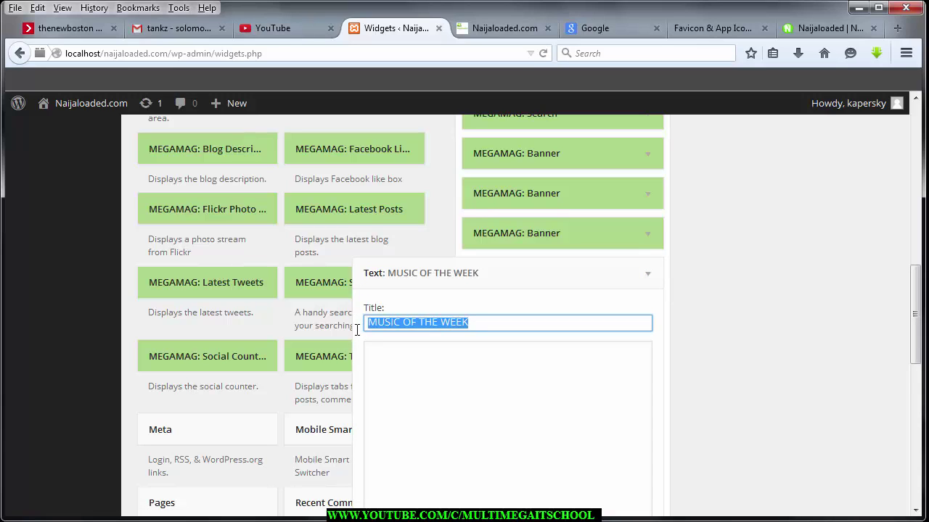
{"action": "left_click", "coordinate": [608, 409]}
{"action": "left_click_drag", "start_coordinate": [915, 315], "coordinate": [884, 356]}
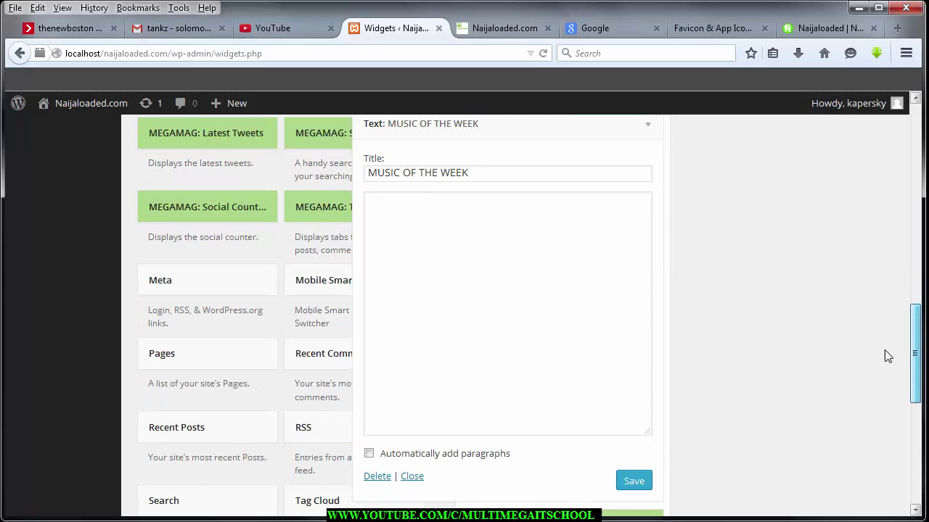
{"action": "left_click", "coordinate": [411, 477]}
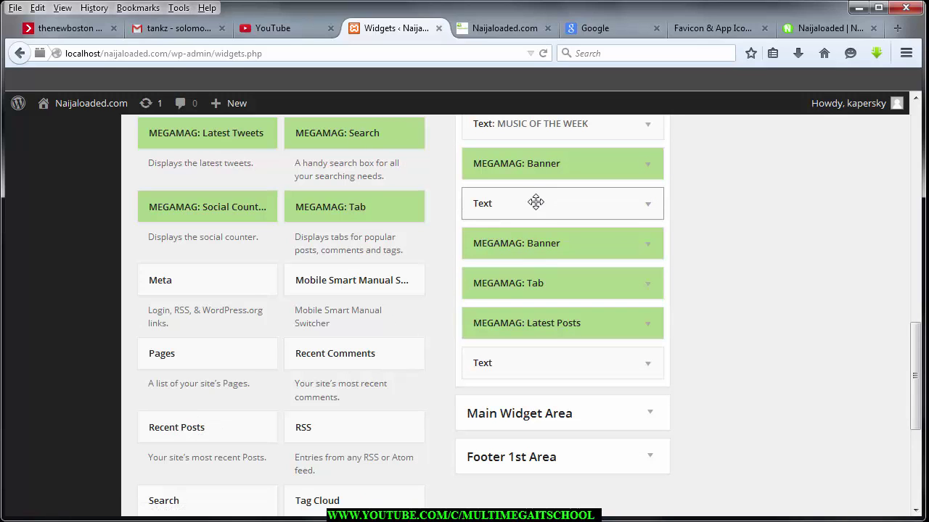
Expand the untitled Text widget below the seminar banner widget and examine its Download MP3 link code
{"action": "left_click", "coordinate": [650, 205]}
{"action": "left_click_drag", "start_coordinate": [489, 299], "coordinate": [353, 283]}
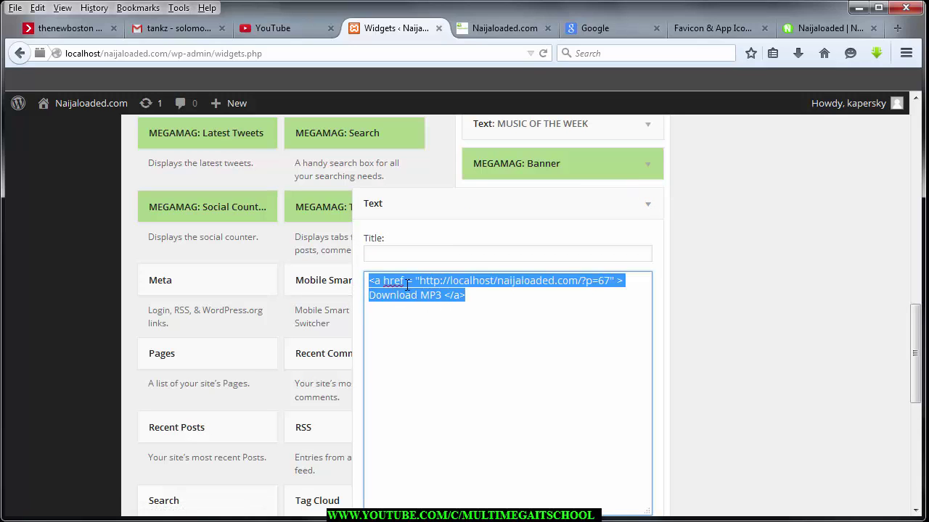
Close the untitled Text widget containing the Download MP3 link code without saving it
{"action": "left_click", "coordinate": [766, 342]}
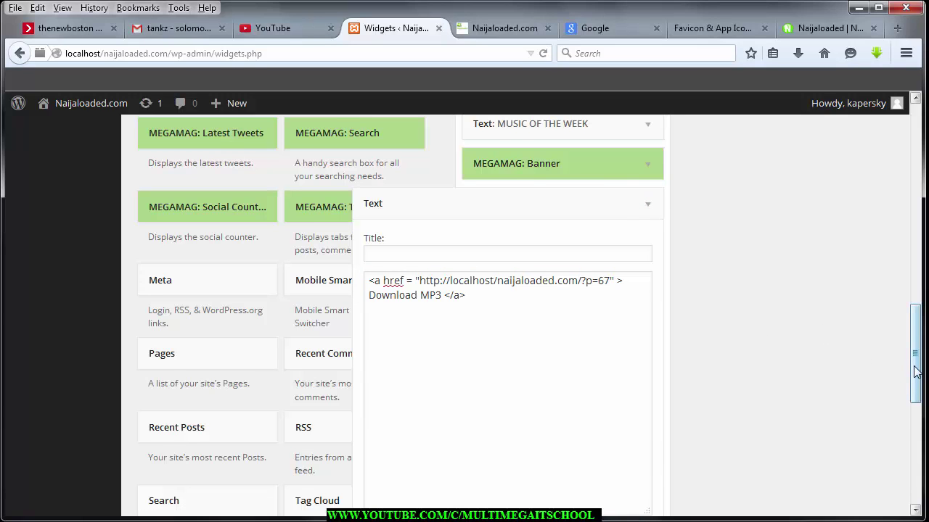
{"action": "scroll", "coordinate": [910, 372], "scroll_direction": "down", "scroll_amount": 3}
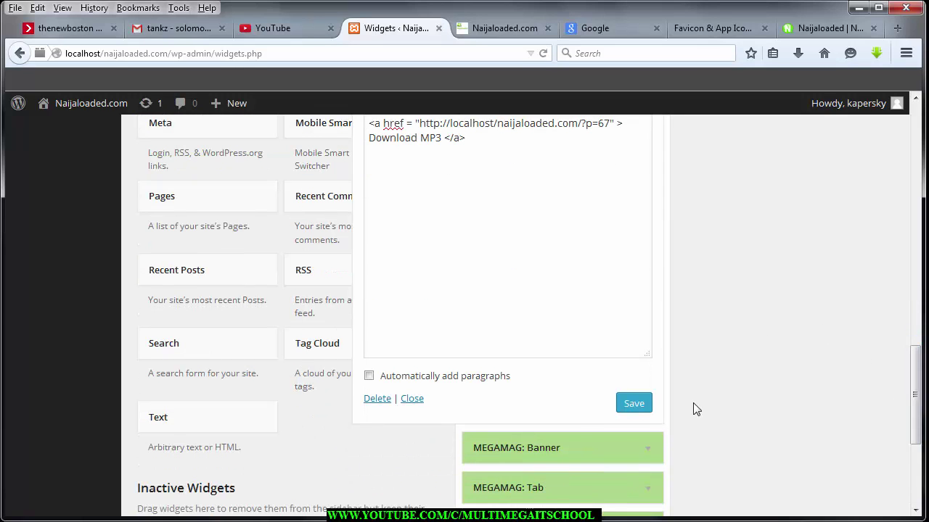
{"action": "left_click", "coordinate": [411, 399]}
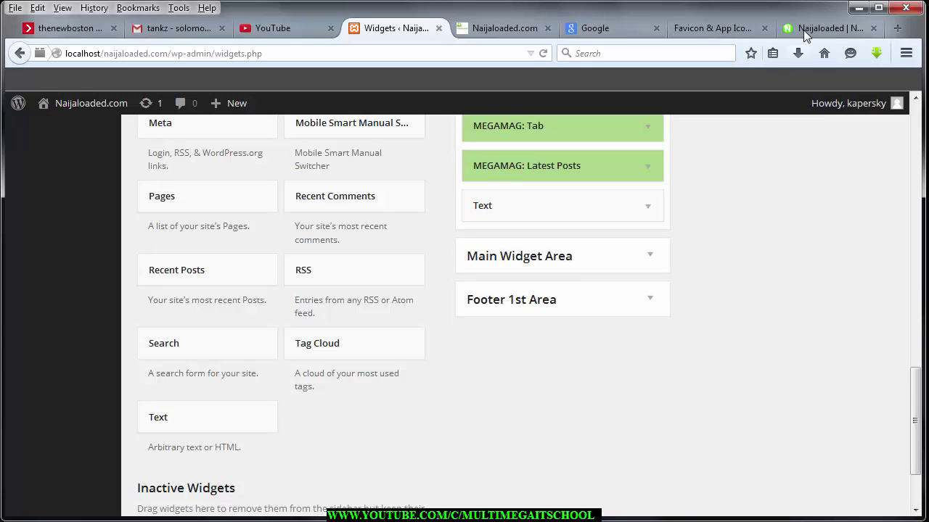
On the live naijaloaded.com.ng site, examine the post that the DOWNLOAD MP3 link under MUSIC OF THE WEEK leads to, and close it
{"action": "left_click", "coordinate": [811, 32]}
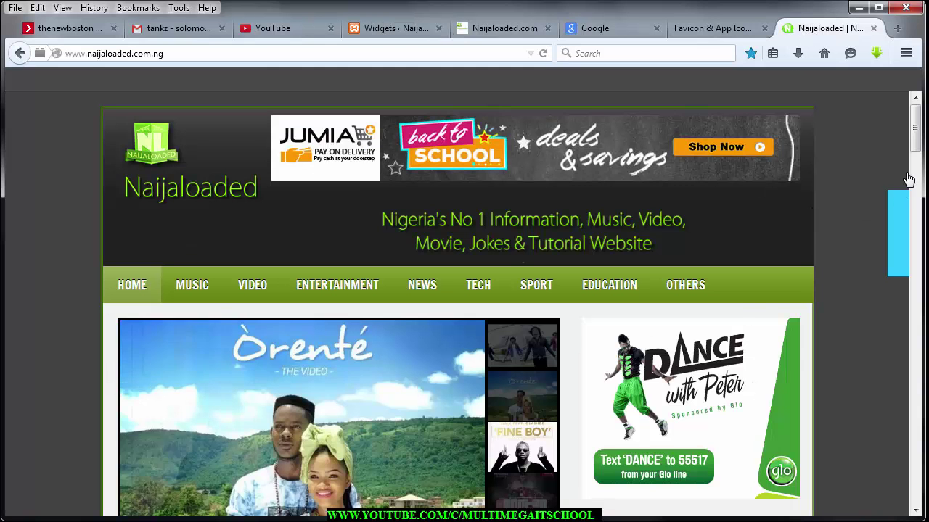
{"action": "left_click_drag", "start_coordinate": [918, 182], "coordinate": [918, 335]}
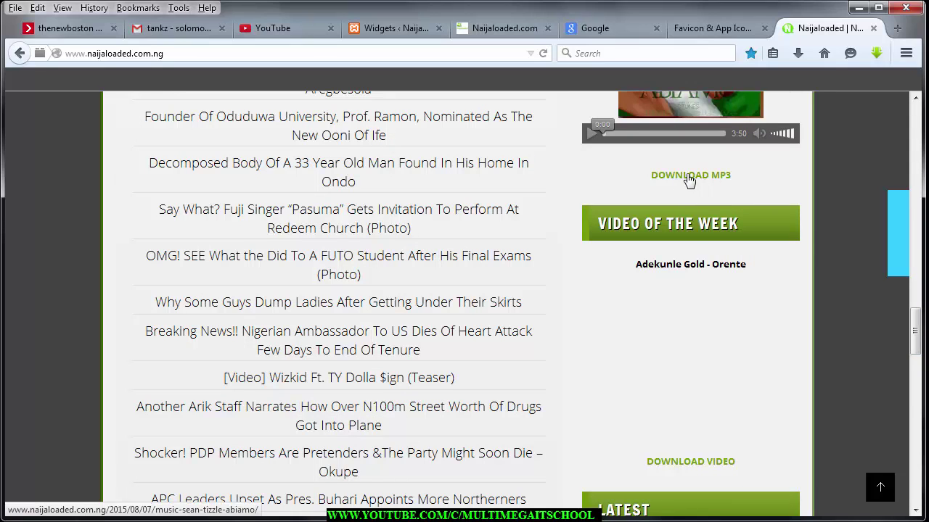
{"action": "left_click", "coordinate": [683, 181]}
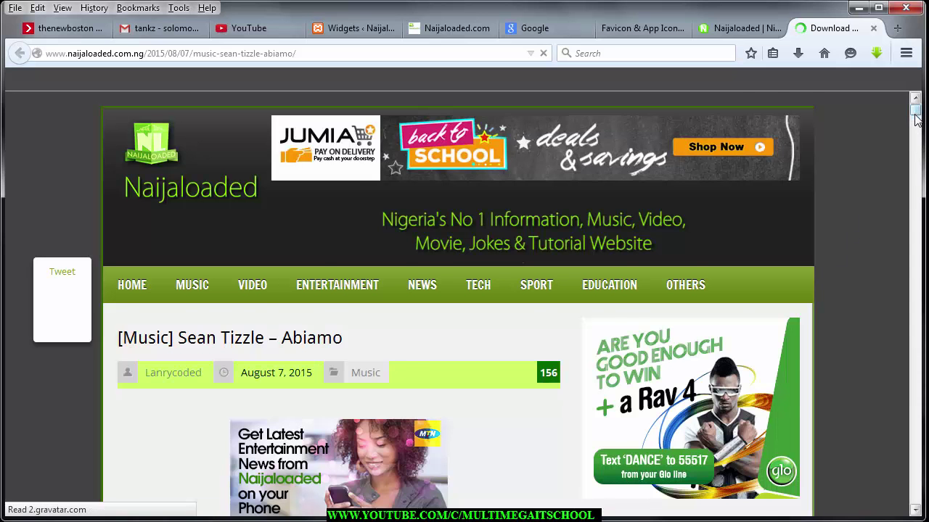
{"action": "left_click_drag", "start_coordinate": [917, 120], "coordinate": [922, 148]}
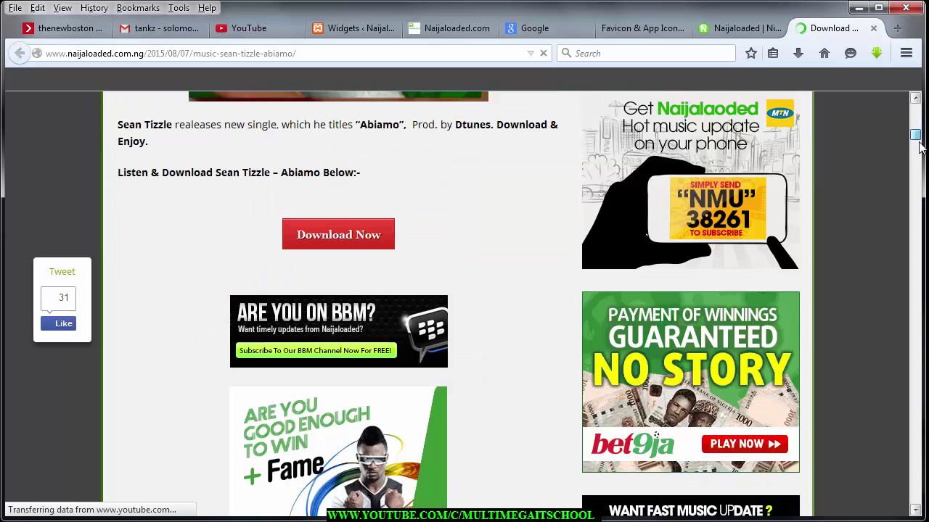
{"action": "scroll", "coordinate": [545, 185], "scroll_direction": "down", "scroll_amount": 10}
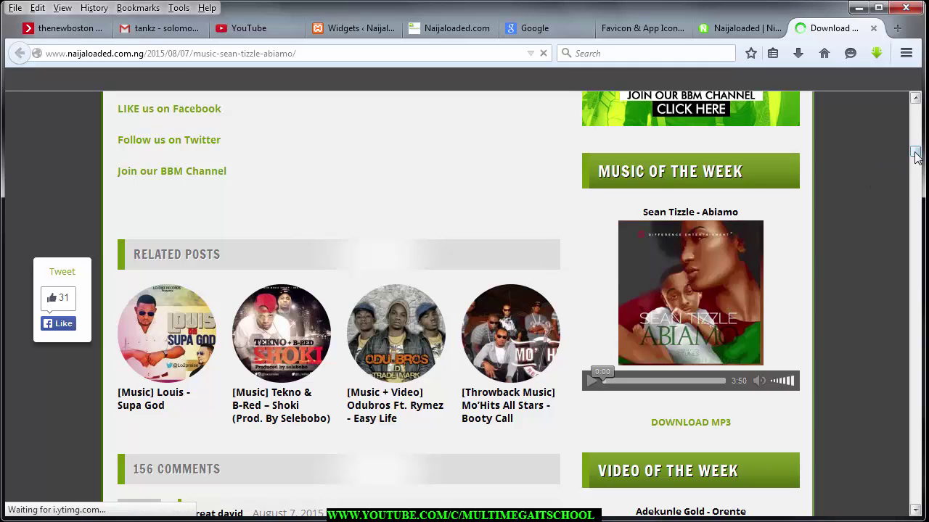
{"action": "left_click_drag", "start_coordinate": [918, 153], "coordinate": [917, 138]}
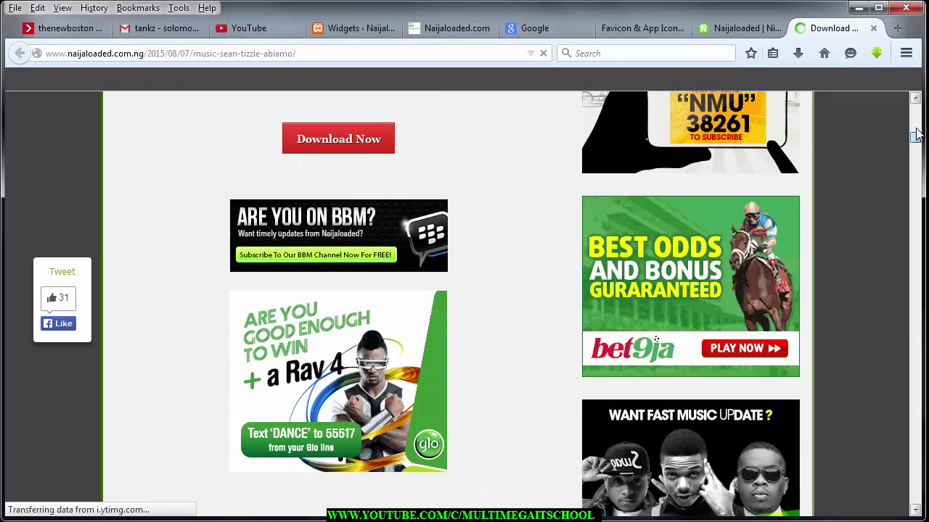
{"action": "scroll", "coordinate": [423, 145], "scroll_direction": "up", "scroll_amount": 5}
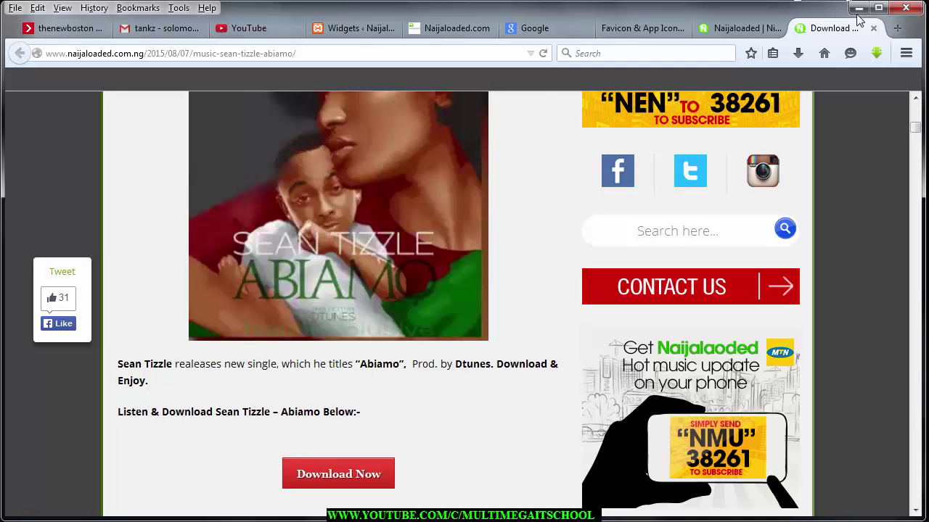
{"action": "key", "text": "ctrl+w"}
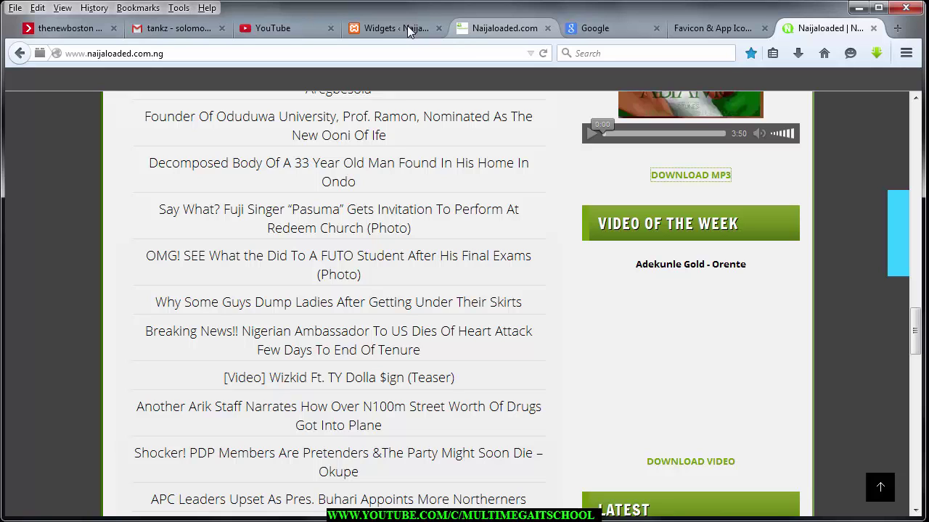
Return to the local site's admin and open the PROGRAMMIING post from the list of all posts for editing
{"action": "left_click", "coordinate": [408, 31]}
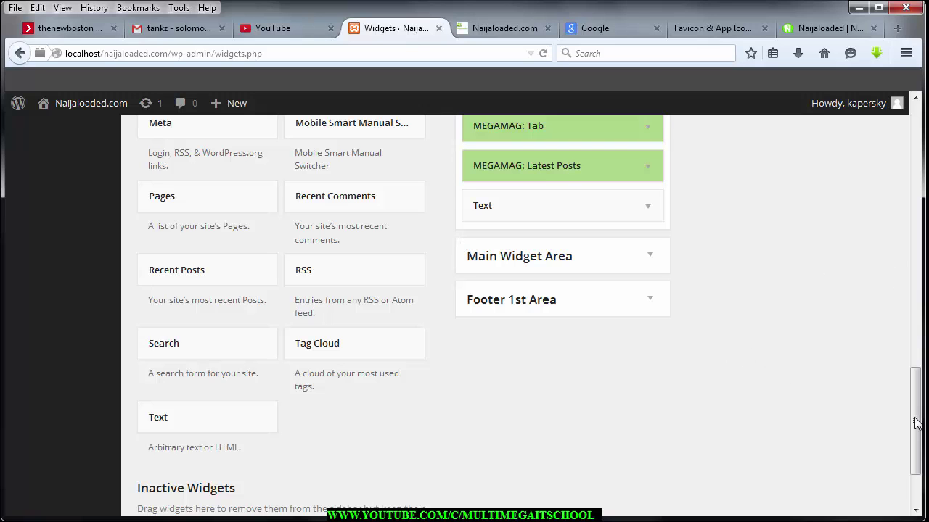
{"action": "left_click_drag", "start_coordinate": [917, 424], "coordinate": [913, 133]}
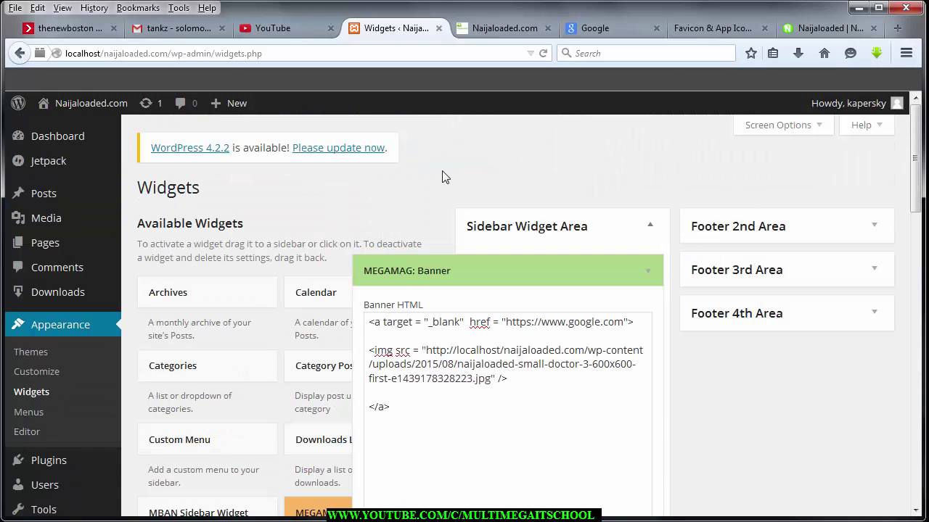
{"action": "mouse_move", "coordinate": [54, 196]}
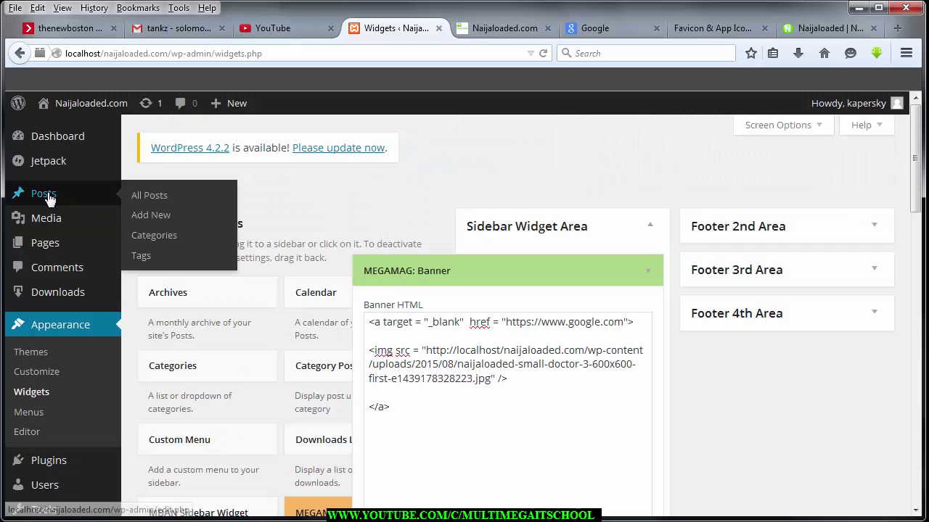
{"action": "left_click", "coordinate": [148, 195]}
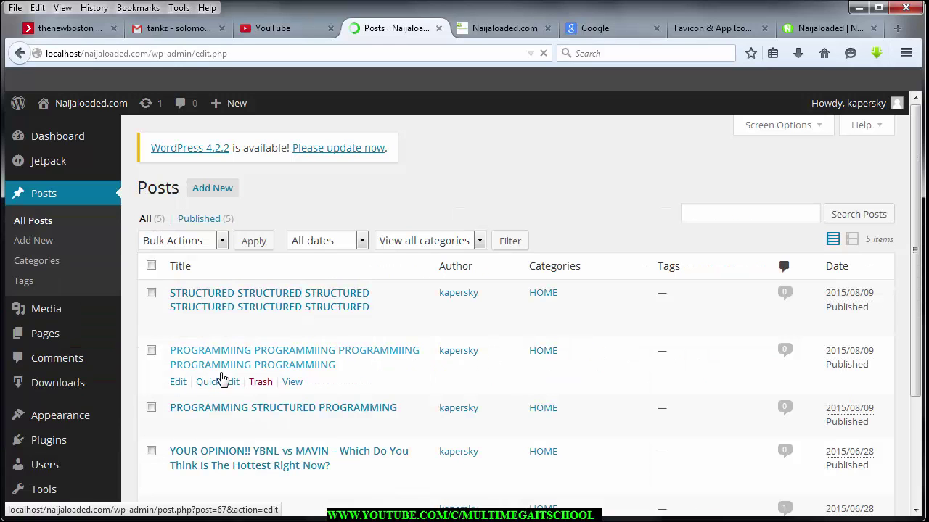
{"action": "left_click", "coordinate": [178, 383]}
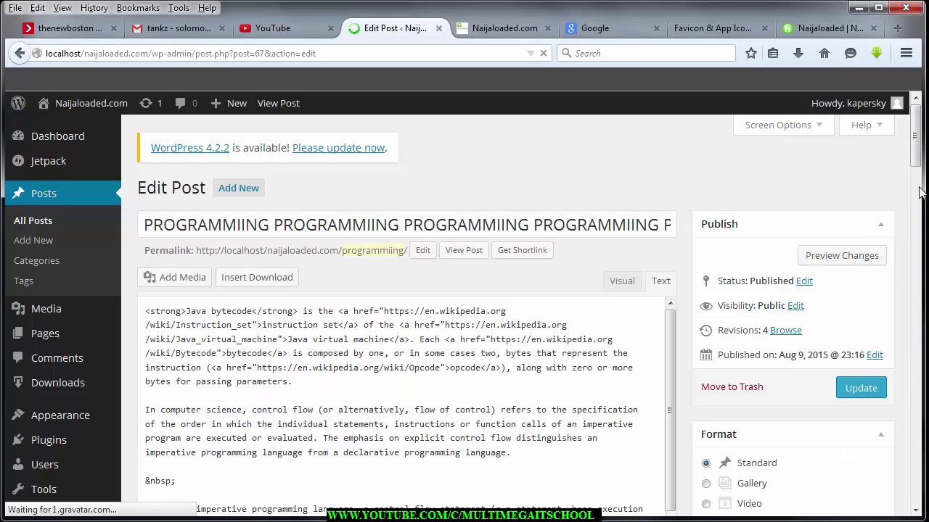
Delete the [download id="99"] shortcode at the end of the post's text
{"action": "left_click_drag", "start_coordinate": [917, 165], "coordinate": [920, 197]}
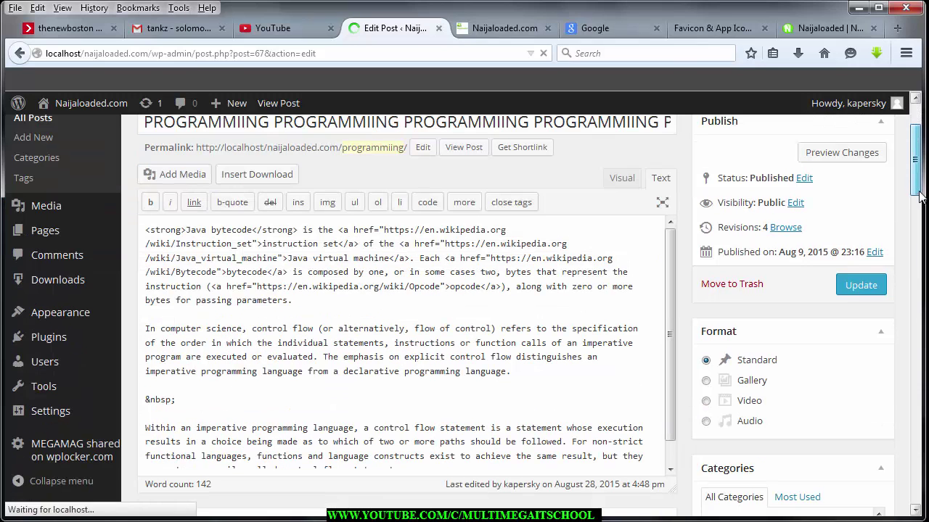
{"action": "scroll", "coordinate": [920, 197], "scroll_direction": "down", "scroll_amount": 3}
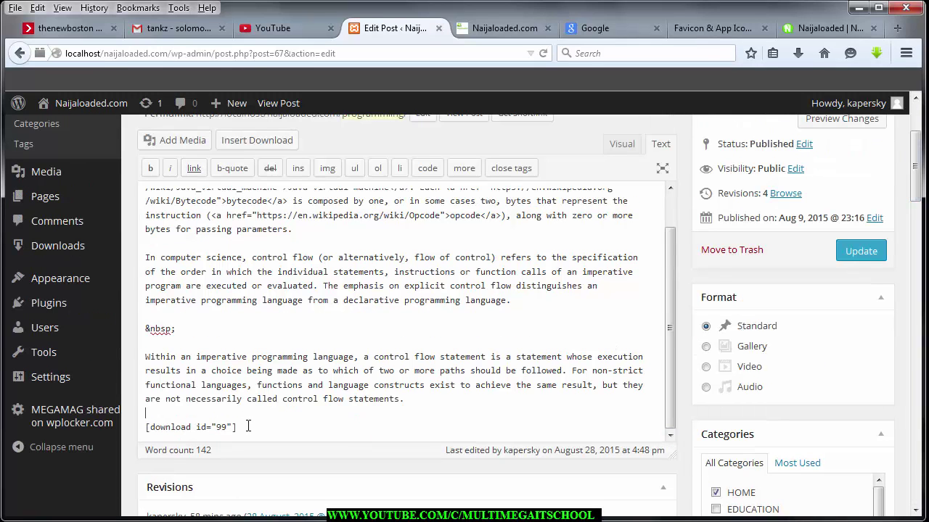
{"action": "left_click_drag", "start_coordinate": [236, 427], "coordinate": [147, 428]}
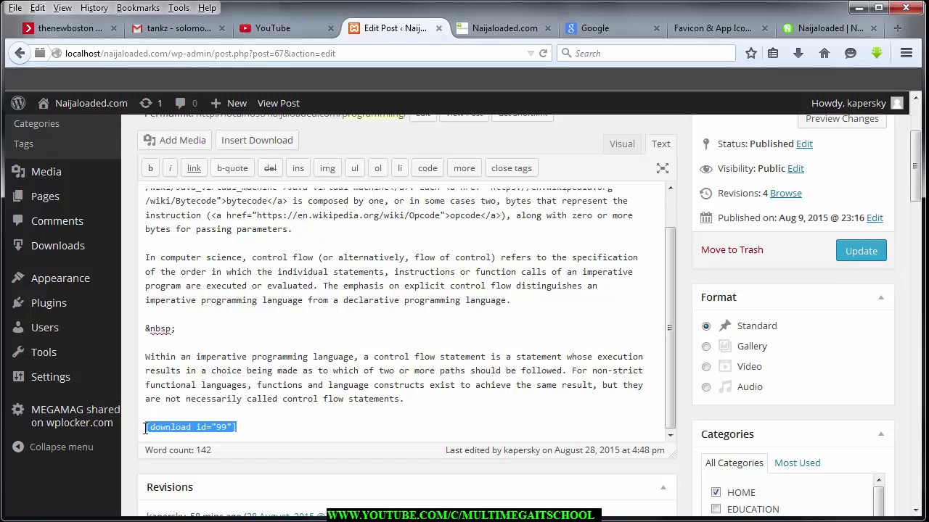
{"action": "key", "text": "BackSpace"}
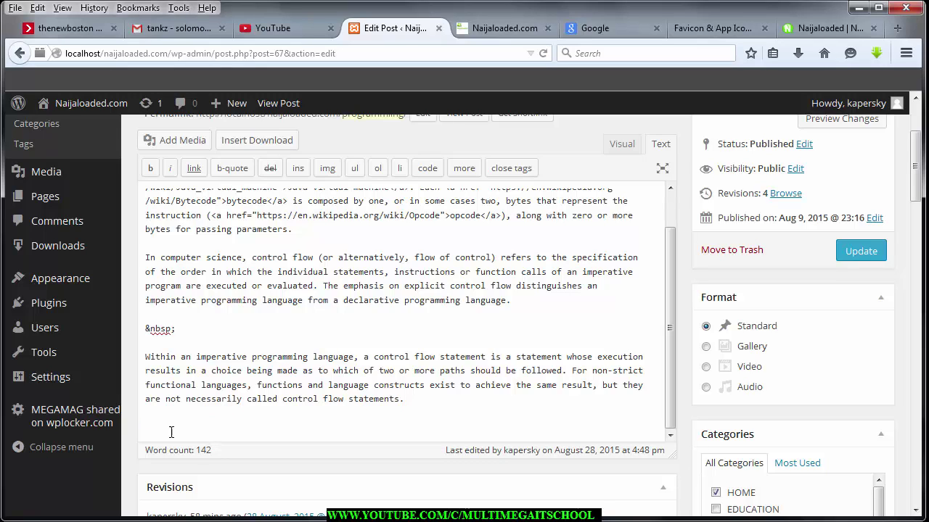
Insert the shortcode for download #99, Major-Gba-Nkiti-ft-Phyno.mp3, at the end of the post and update the post
{"action": "left_click", "coordinate": [250, 141]}
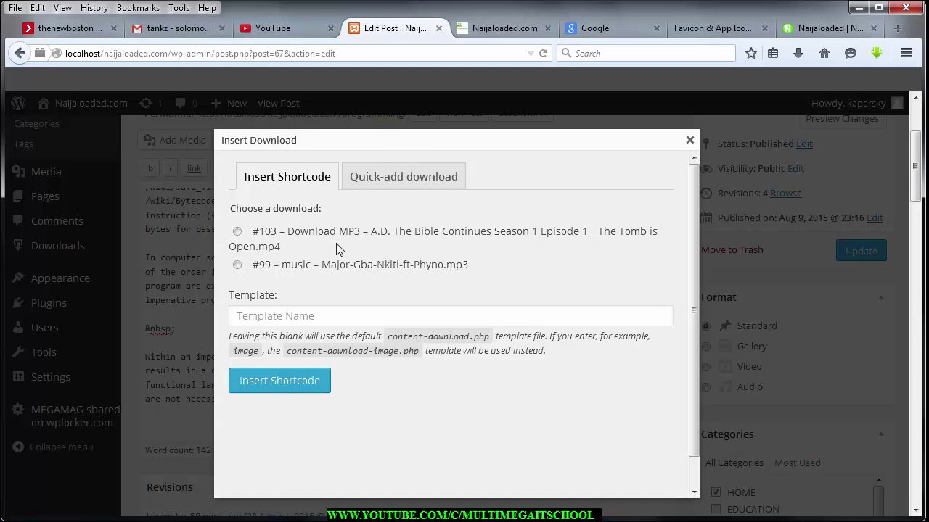
{"action": "left_click", "coordinate": [238, 266]}
{"action": "left_click", "coordinate": [272, 385]}
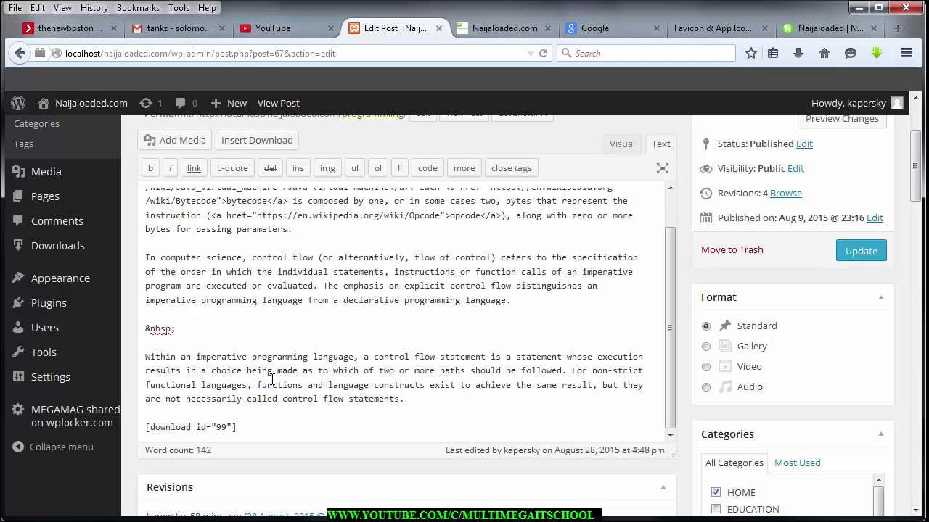
{"action": "left_click_drag", "start_coordinate": [244, 428], "coordinate": [139, 433]}
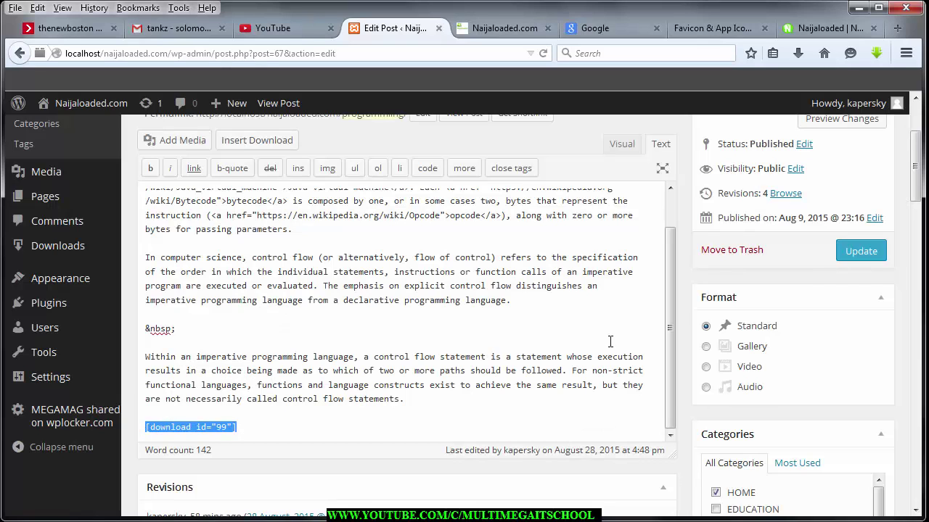
{"action": "left_click", "coordinate": [860, 254]}
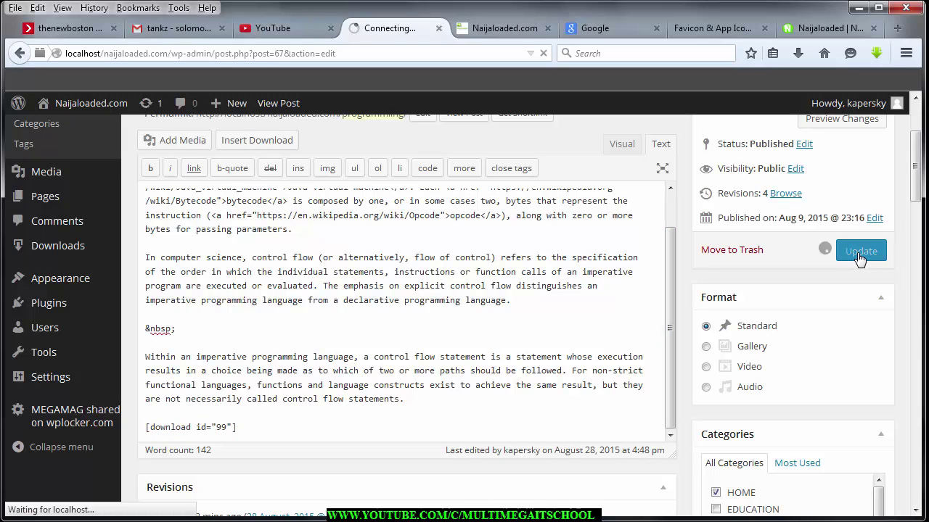
Get the updated post's shortlink URL and close its dialog
{"action": "scroll", "coordinate": [916, 146], "scroll_direction": "up", "scroll_amount": 2}
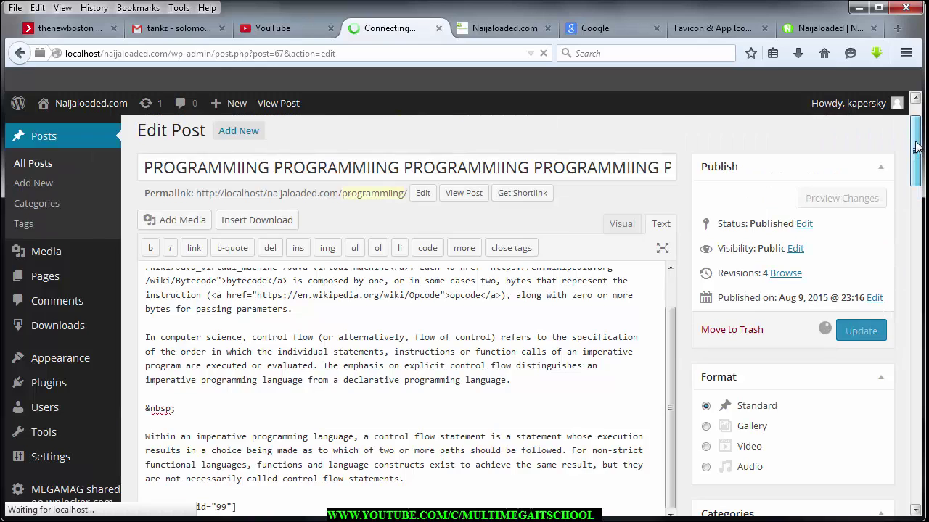
{"action": "scroll", "coordinate": [916, 146], "scroll_direction": "up", "scroll_amount": 1}
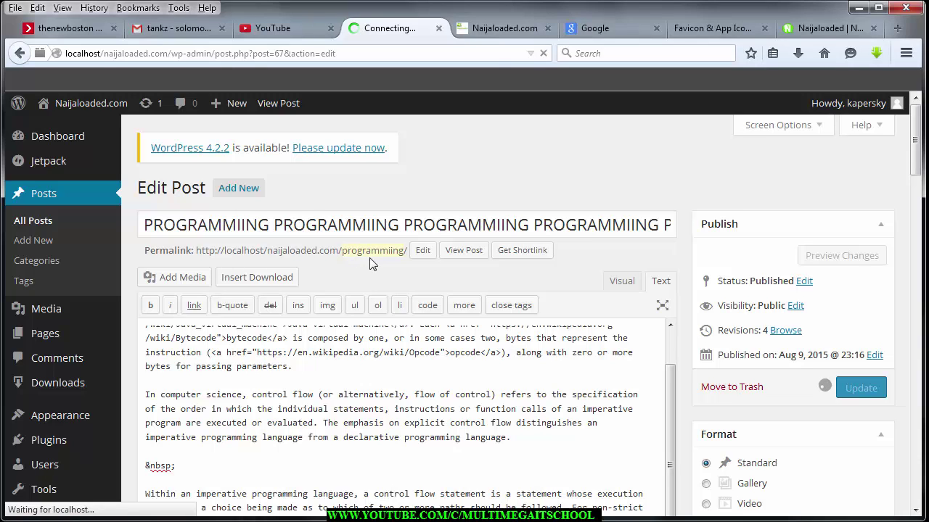
{"action": "left_click", "coordinate": [529, 251]}
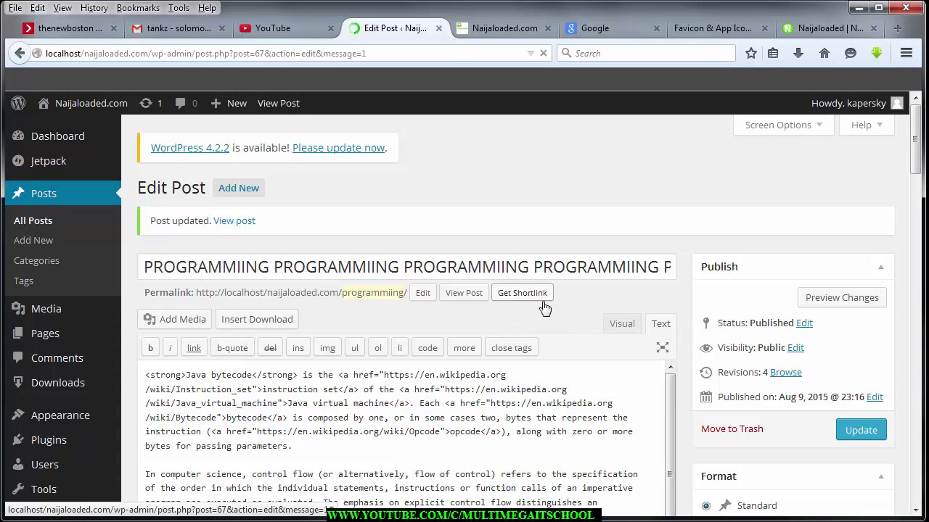
{"action": "left_click", "coordinate": [540, 302]}
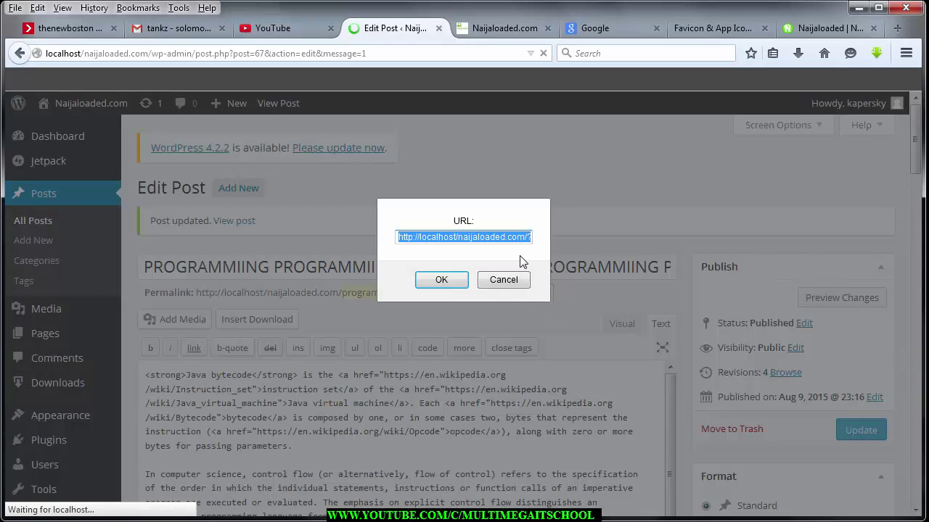
{"action": "left_click", "coordinate": [445, 279]}
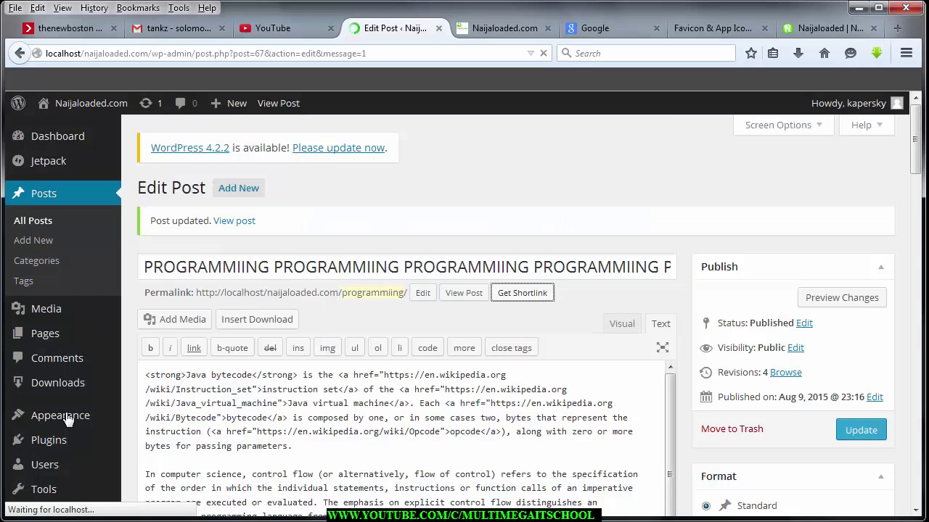
Go back to the Widgets page and clear the Download MP3 link code from the untitled Text widget in the Sidebar Widget Area
{"action": "mouse_move", "coordinate": [64, 419]}
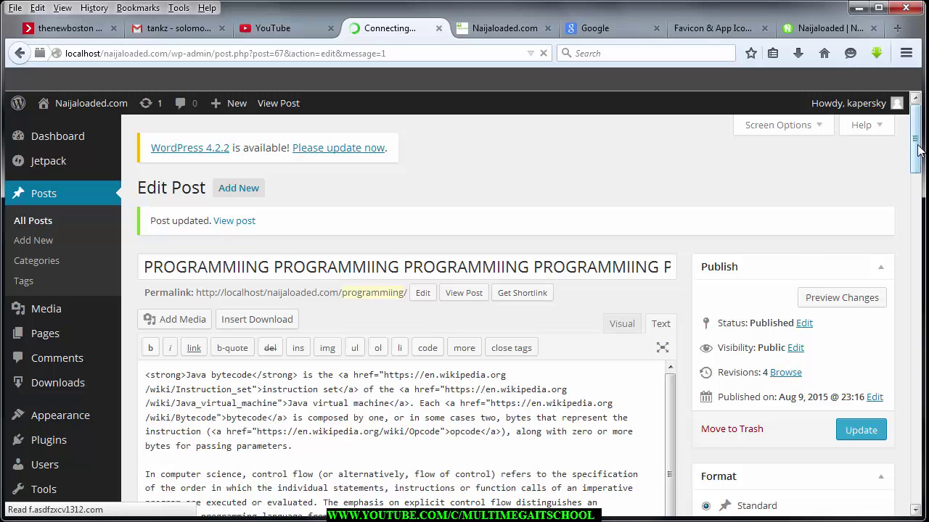
{"action": "scroll", "coordinate": [918, 149], "scroll_direction": "down", "scroll_amount": 5}
{"action": "scroll", "coordinate": [914, 154], "scroll_direction": "down", "scroll_amount": 3}
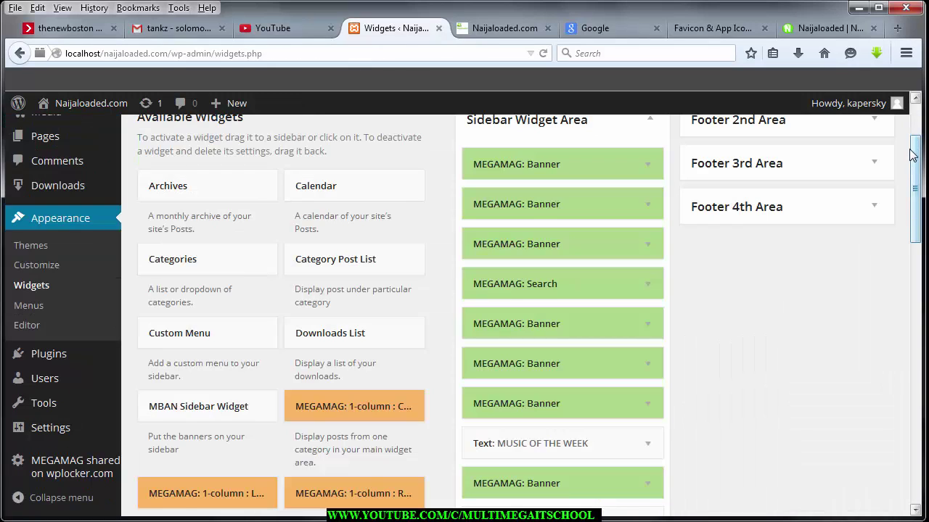
{"action": "scroll", "coordinate": [667, 325], "scroll_direction": "down", "scroll_amount": 4}
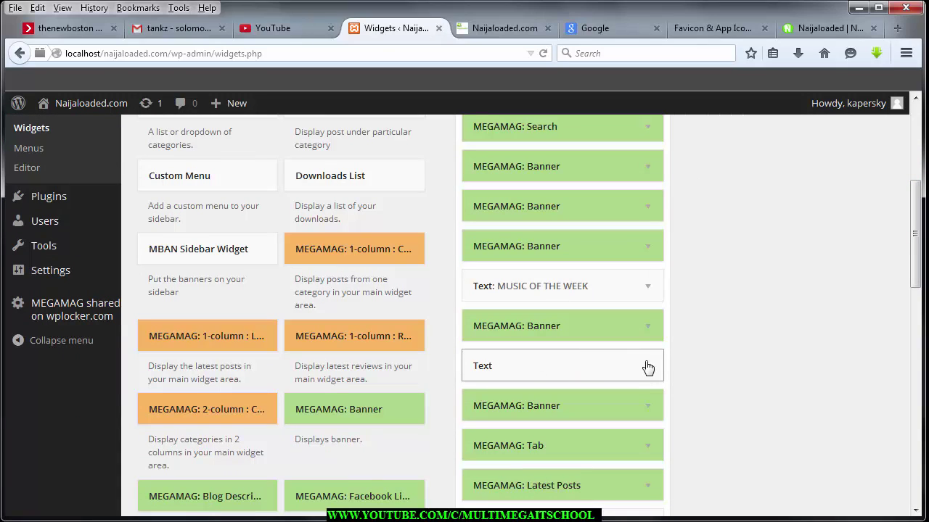
{"action": "left_click", "coordinate": [646, 367]}
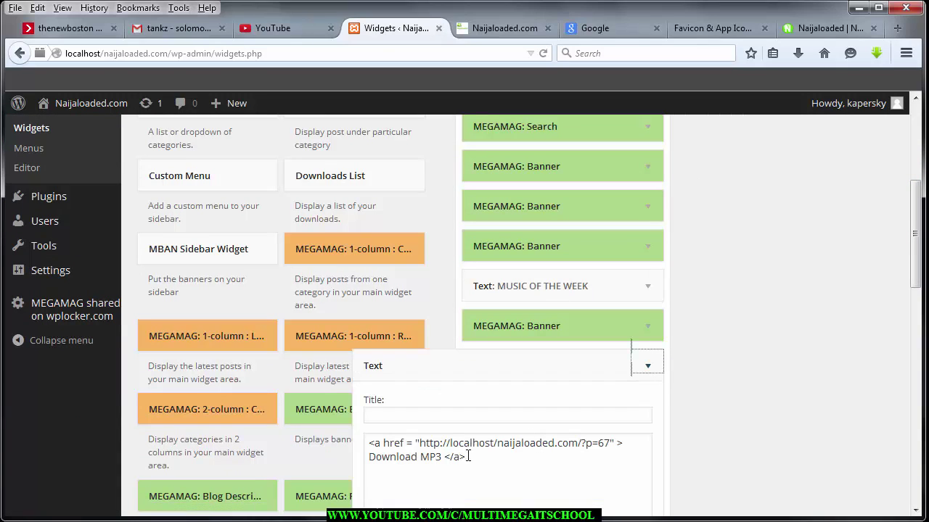
{"action": "left_click", "coordinate": [390, 441]}
{"action": "key", "text": "ctrl+a"}
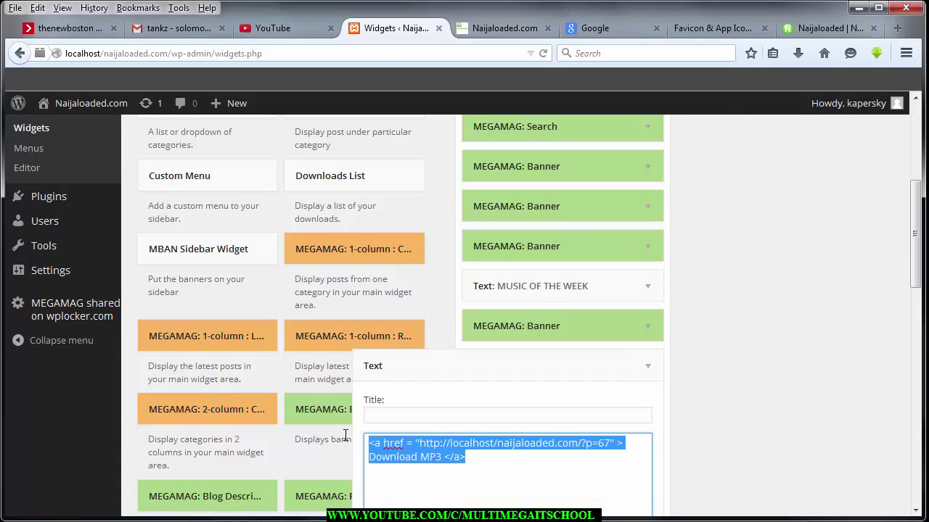
{"action": "key", "text": "Delete"}
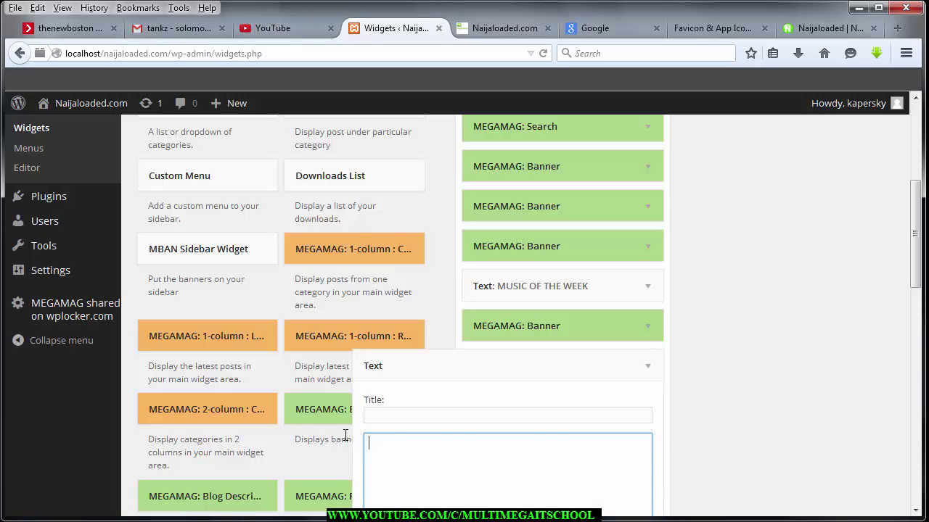
{"action": "type", "text": "http://localhost/naijaloaded.com/?p=67"}
{"action": "left_click_drag", "start_coordinate": [575, 449], "coordinate": [347, 456]}
{"action": "left_click", "coordinate": [396, 445]}
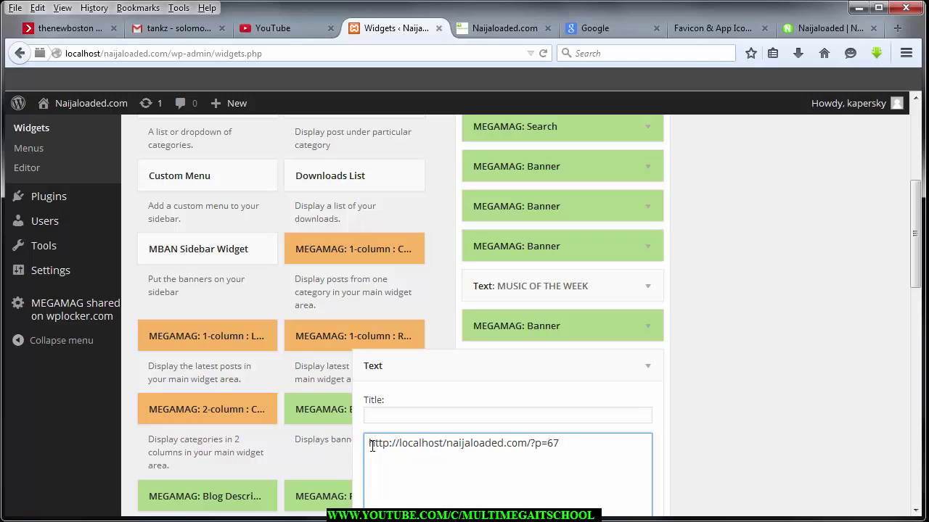
{"action": "key", "text": "Return"}
{"action": "key", "text": "Return"}
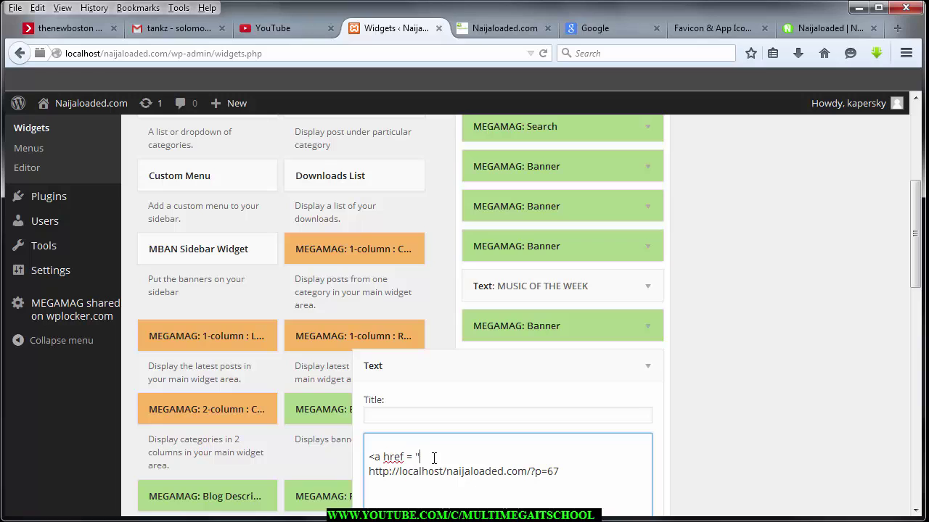
{"action": "left_click", "coordinate": [367, 472]}
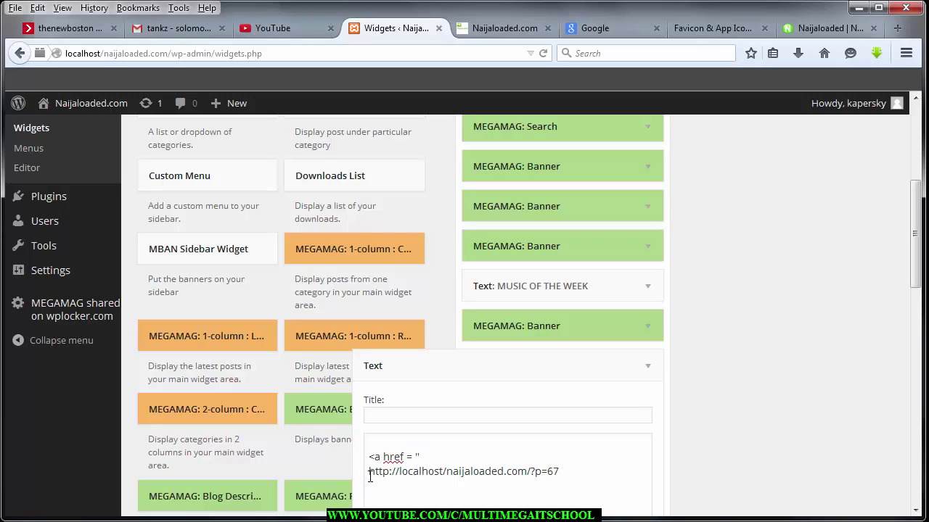
{"action": "key", "text": "BackSpace"}
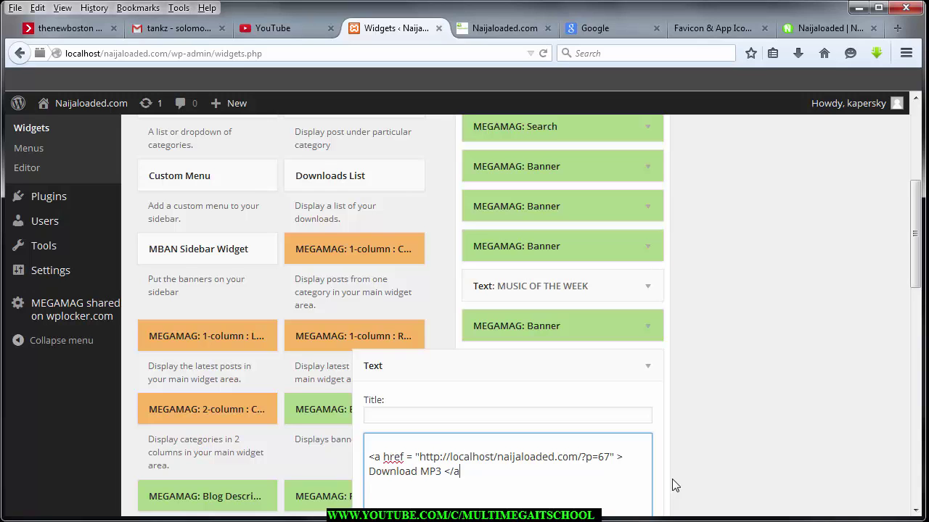
{"action": "type", "text": ">"}
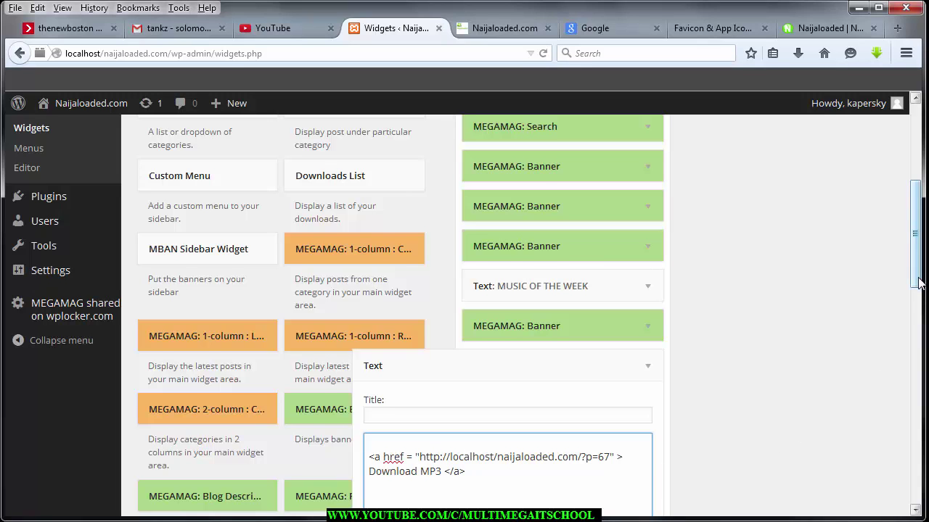
{"action": "left_click_drag", "start_coordinate": [918, 271], "coordinate": [918, 347]}
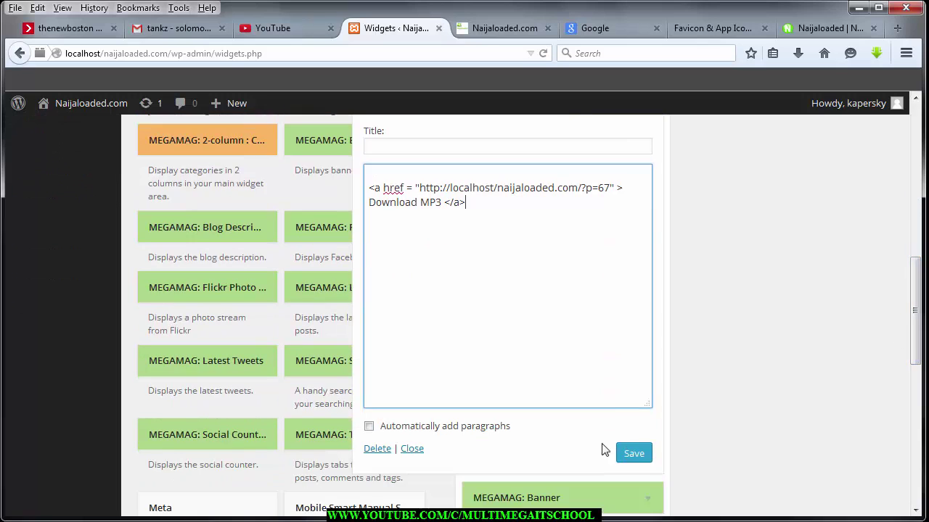
{"action": "left_click", "coordinate": [626, 455]}
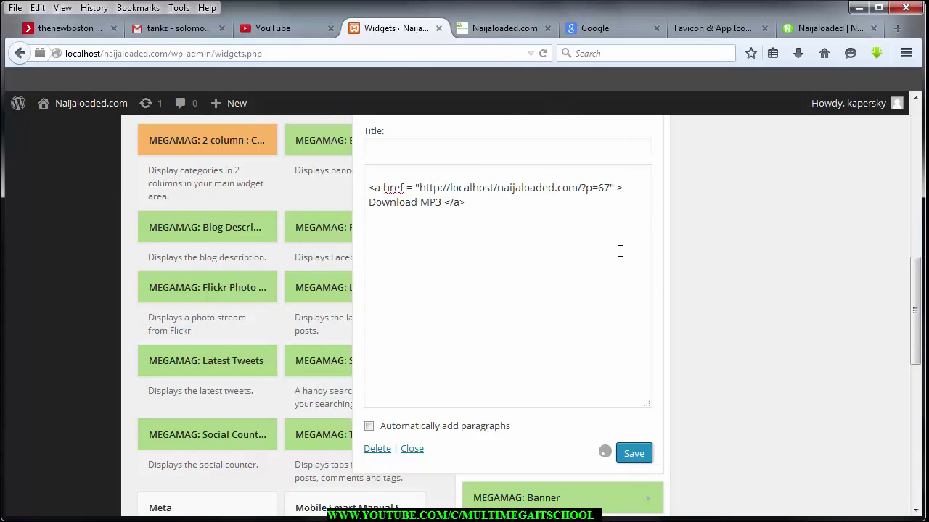
On the Naijaloaded site, follow the sidebar's Download MP3 link and examine the linked post with its music download box
{"action": "left_click", "coordinate": [502, 32]}
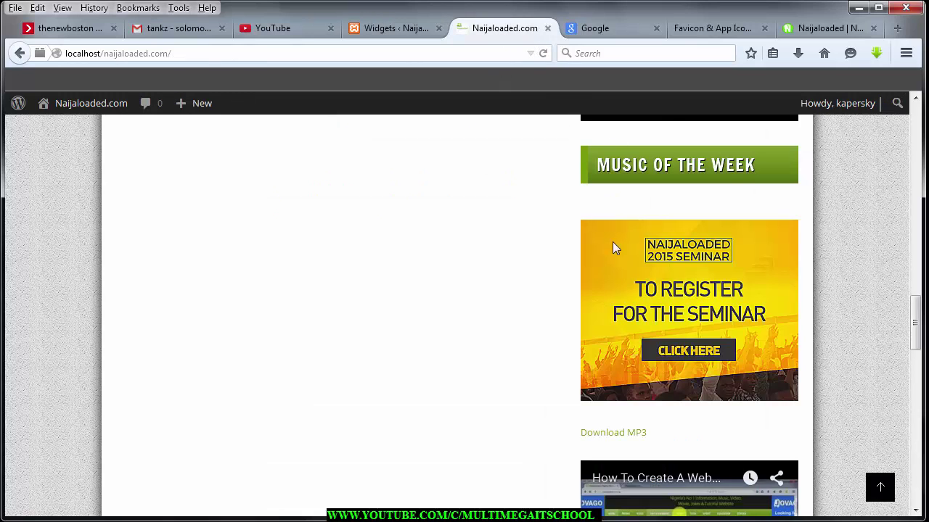
{"action": "left_click", "coordinate": [616, 434]}
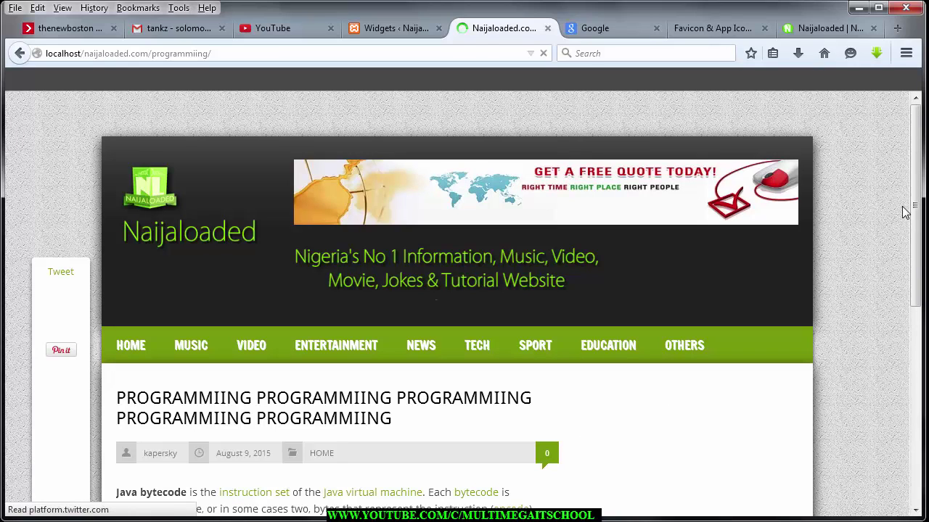
{"action": "left_click_drag", "start_coordinate": [916, 195], "coordinate": [920, 386]}
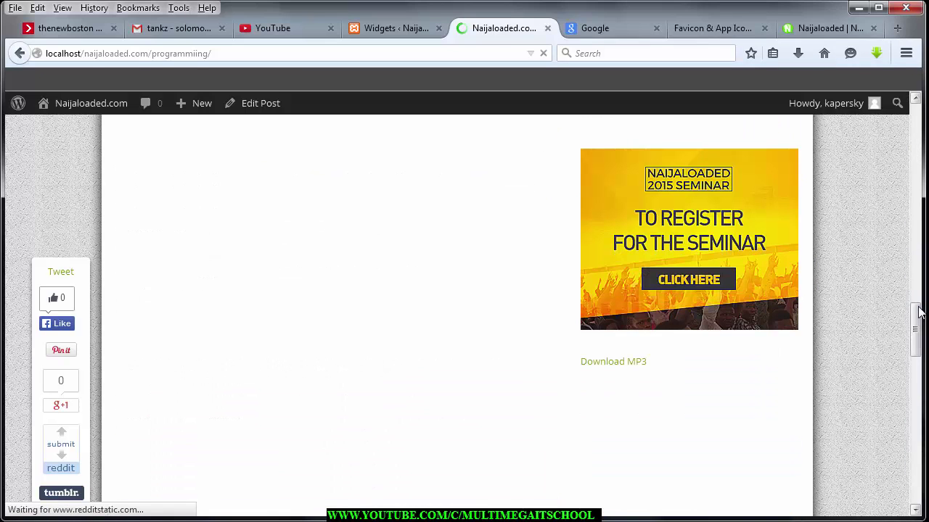
{"action": "left_click_drag", "start_coordinate": [920, 286], "coordinate": [916, 196]}
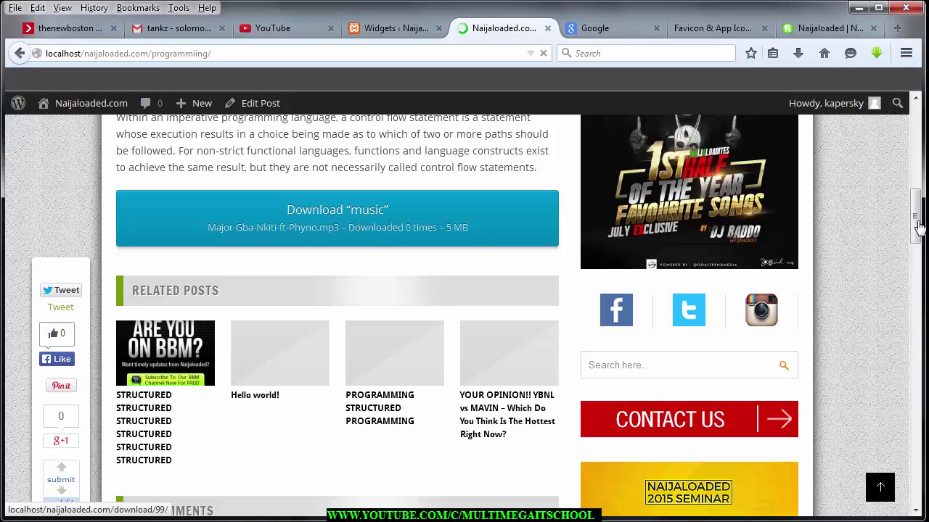
{"action": "left_click", "coordinate": [916, 168]}
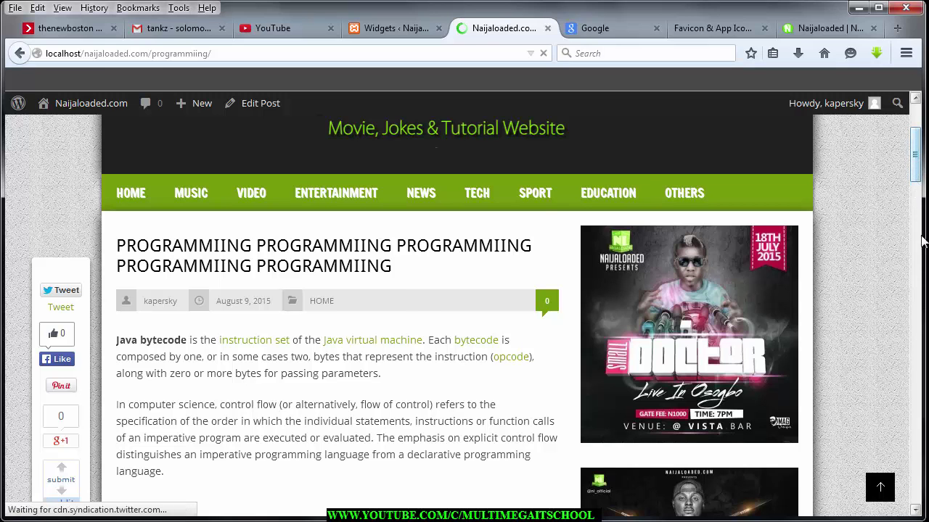
Review the rest of the post page's sidebar, from the Download MP3 link and video to the footer, and return to the page's beginning
{"action": "left_click_drag", "start_coordinate": [921, 242], "coordinate": [916, 384]}
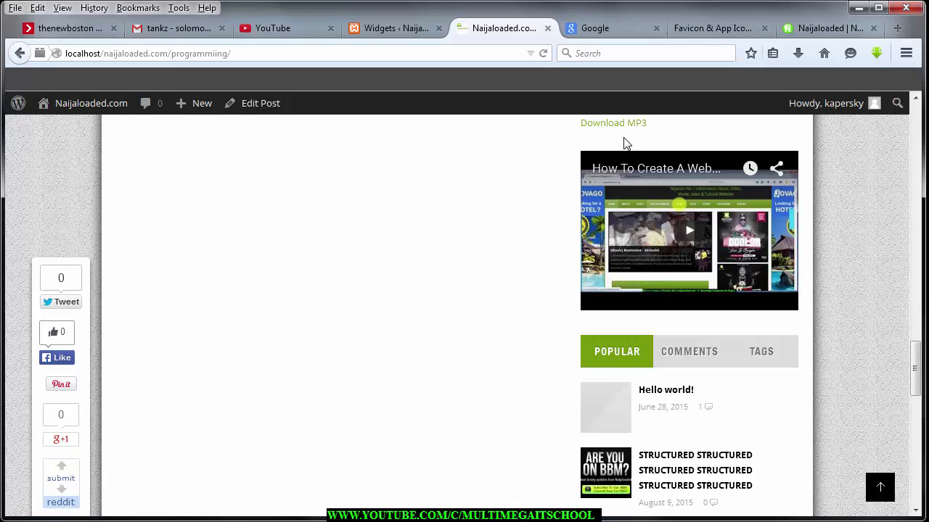
{"action": "mouse_move", "coordinate": [642, 239]}
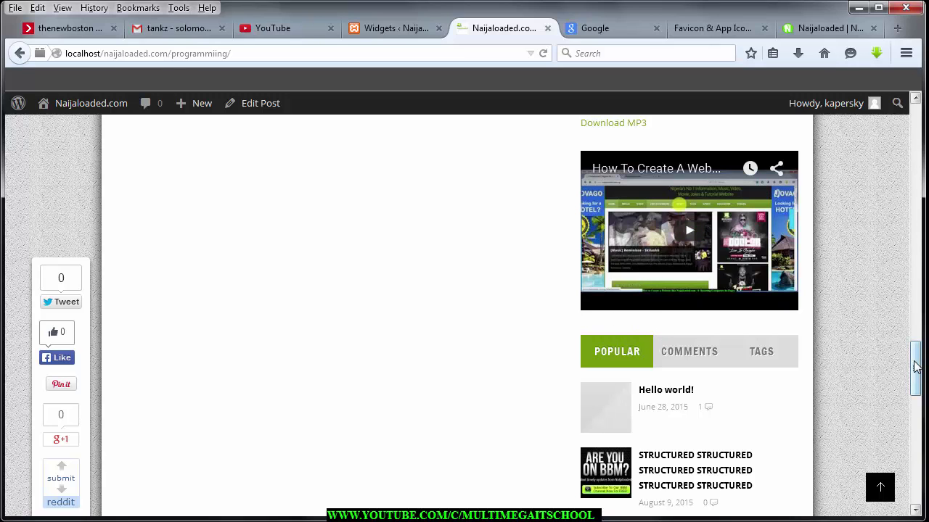
{"action": "left_click", "coordinate": [916, 421]}
{"action": "scroll", "coordinate": [916, 455], "scroll_direction": "down", "scroll_amount": 7}
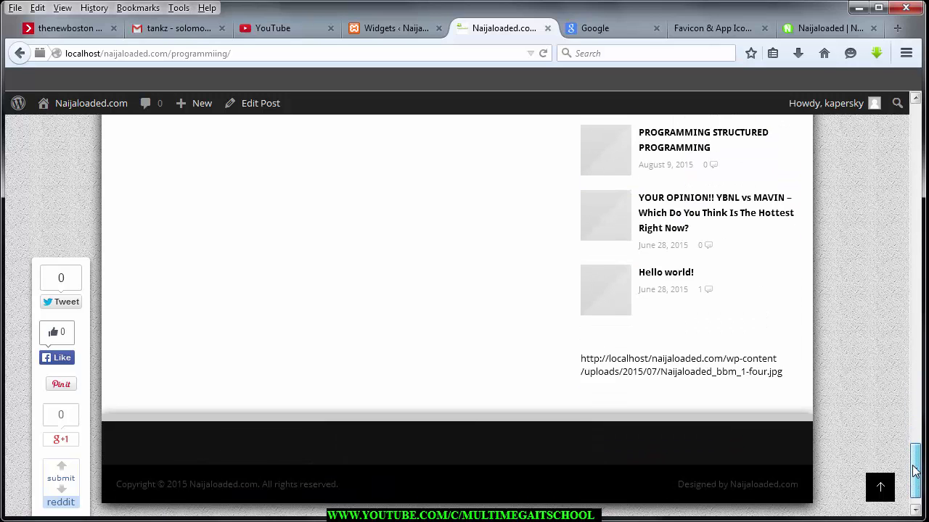
{"action": "scroll", "coordinate": [917, 407], "scroll_direction": "down", "scroll_amount": 1}
{"action": "scroll", "coordinate": [918, 399], "scroll_direction": "up", "scroll_amount": 15}
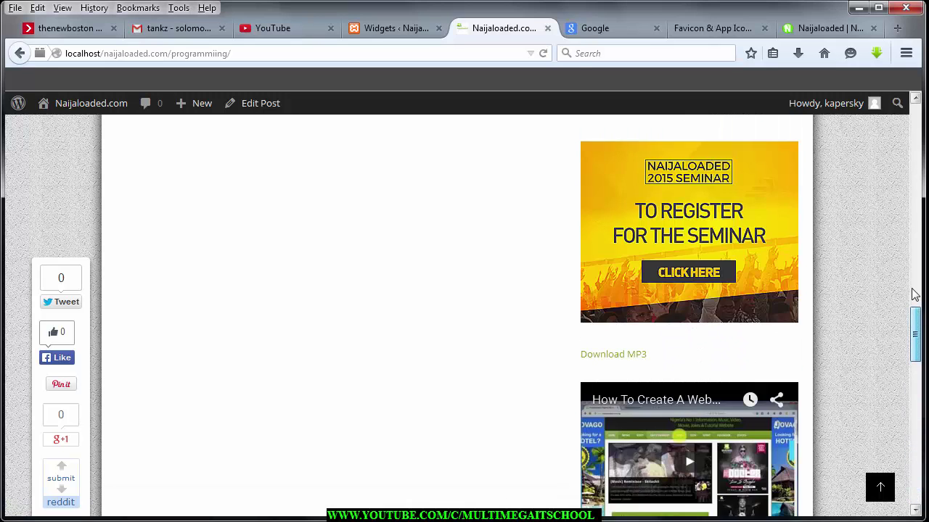
{"action": "scroll", "coordinate": [915, 145], "scroll_direction": "up", "scroll_amount": 12}
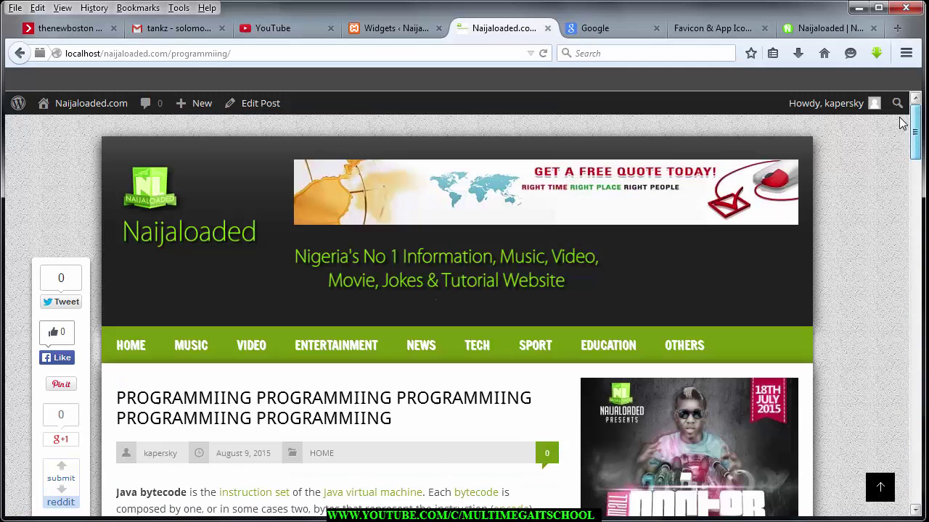